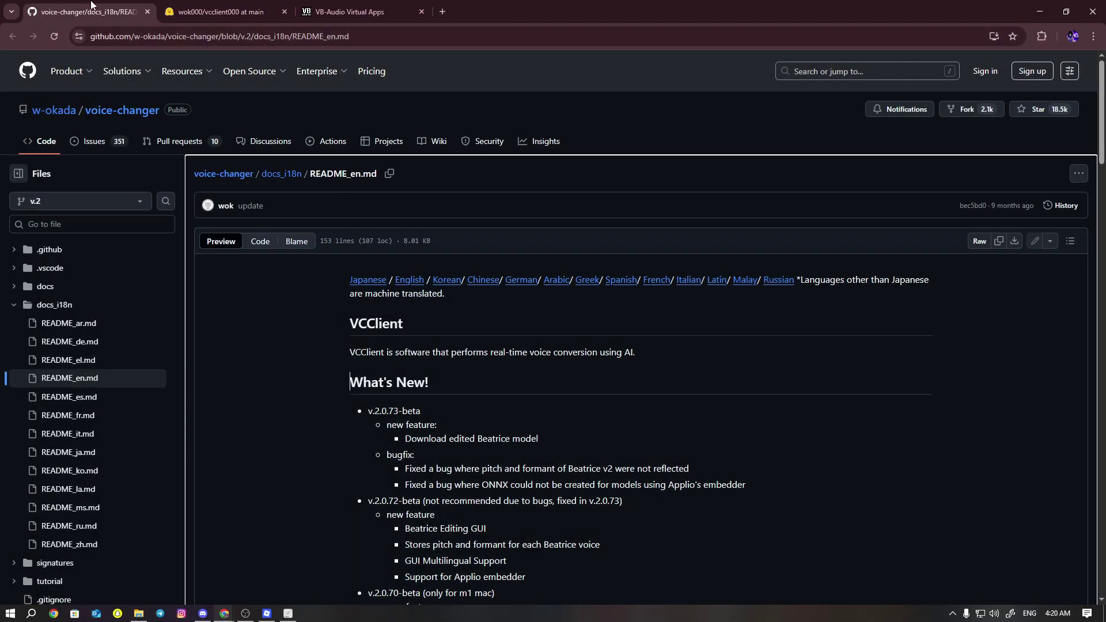
Open the VCClient Repository link from the README's download section in a new tab and close the duplicate repository tab.
{"action": "scroll", "coordinate": [478, 435], "scroll_direction": "down", "scroll_amount": 6}
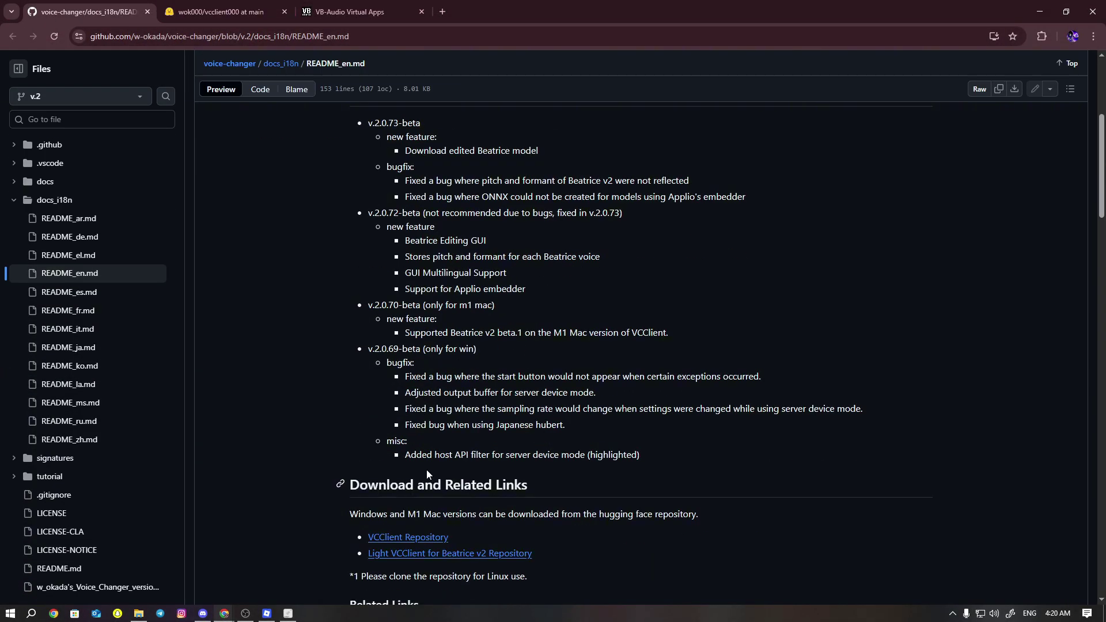
{"action": "scroll", "coordinate": [417, 447], "scroll_direction": "down", "scroll_amount": 1}
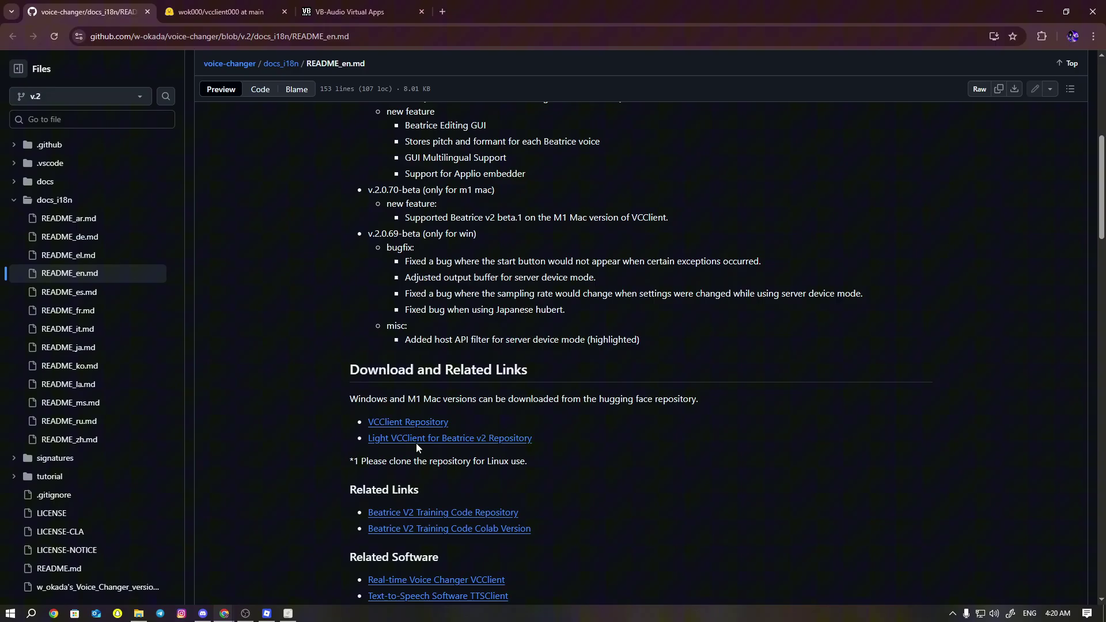
{"action": "right_click", "coordinate": [404, 431]}
{"action": "left_click", "coordinate": [424, 438]}
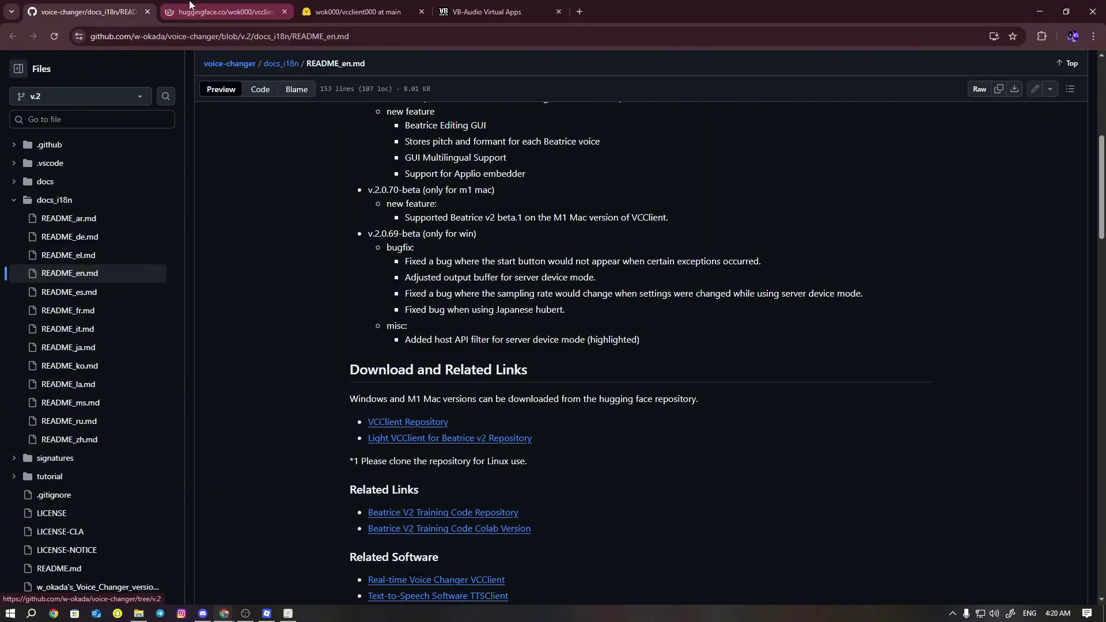
{"action": "left_click", "coordinate": [183, 6]}
{"action": "middle_click", "coordinate": [360, 4]}
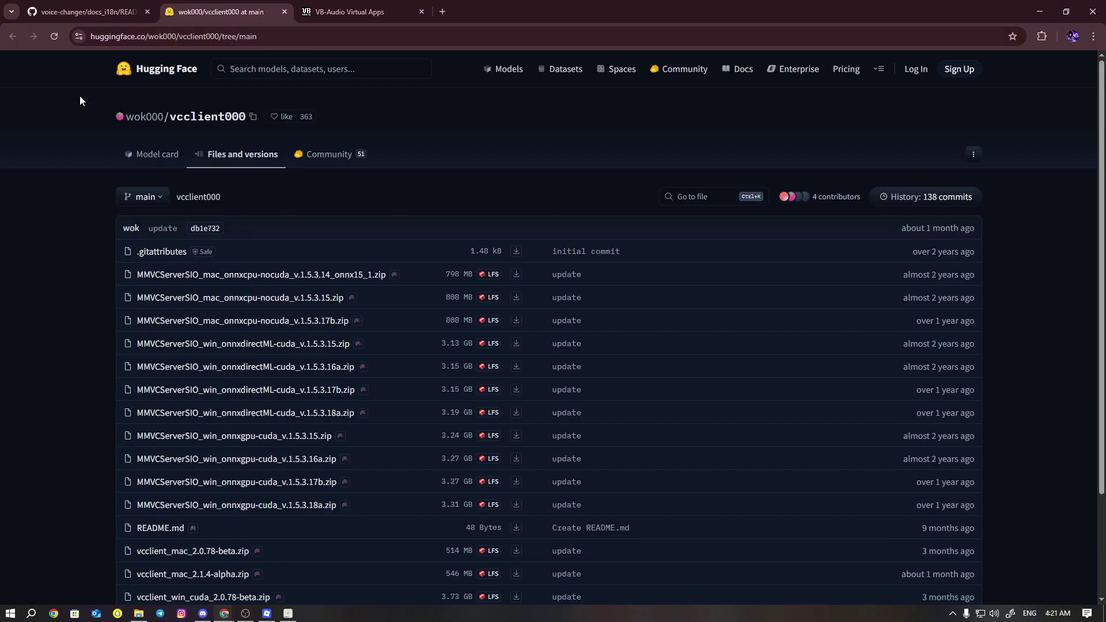
Examine the vcclient000 file list, comparing the v.1.5.3.18a Windows archives for onnxgpu-cuda and onnxdirectML-cuda.
{"action": "left_click_drag", "start_coordinate": [73, 118], "coordinate": [364, 122]}
{"action": "scroll", "coordinate": [230, 346], "scroll_direction": "down", "scroll_amount": 2}
{"action": "left_click_drag", "start_coordinate": [136, 377], "coordinate": [356, 376]}
{"action": "left_click", "coordinate": [362, 371]}
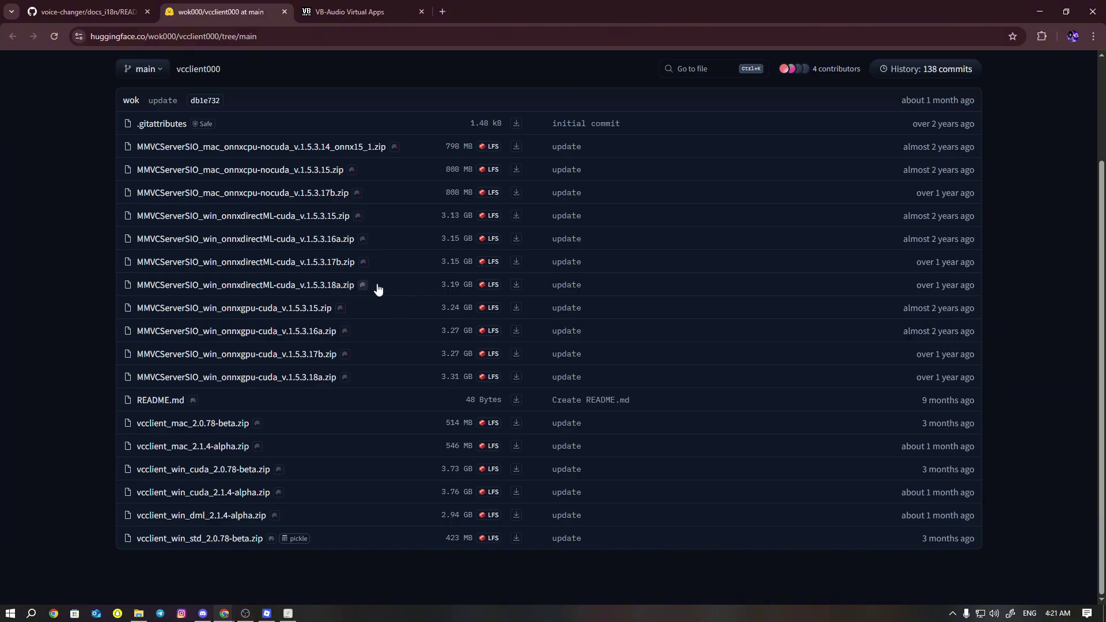
{"action": "left_click_drag", "start_coordinate": [388, 288], "coordinate": [133, 291]}
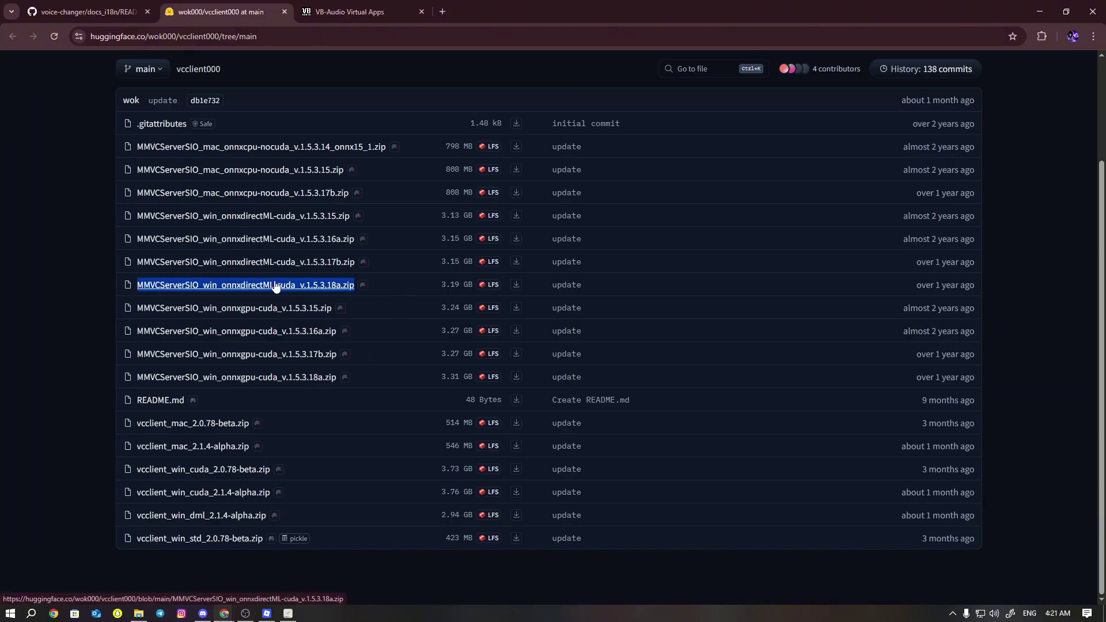
{"action": "left_click", "coordinate": [168, 375]}
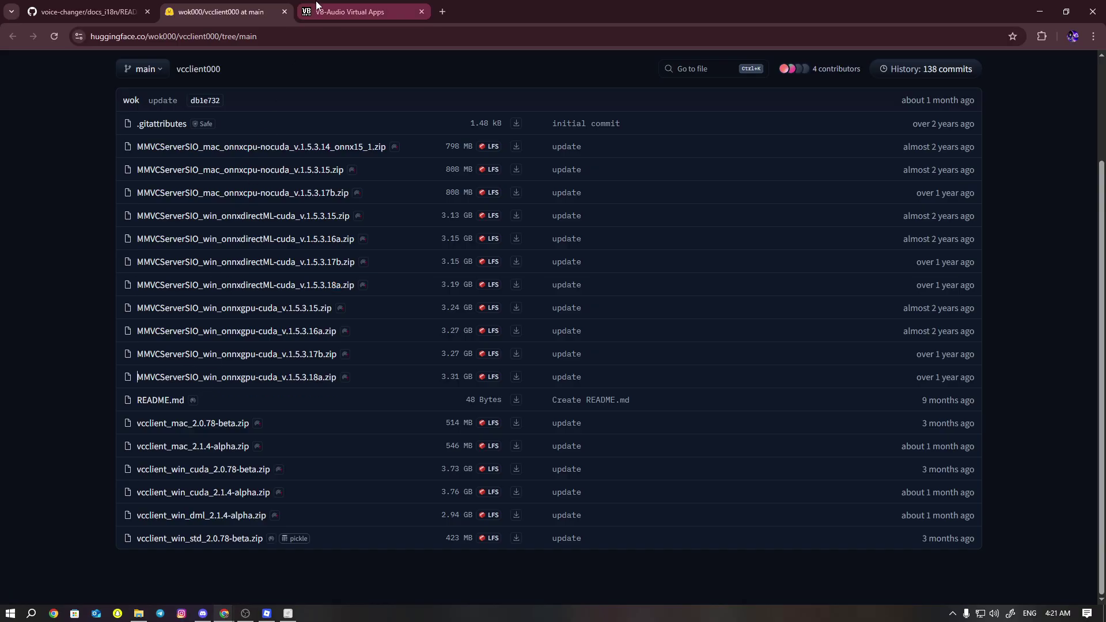
{"action": "mouse_move", "coordinate": [315, 2]}
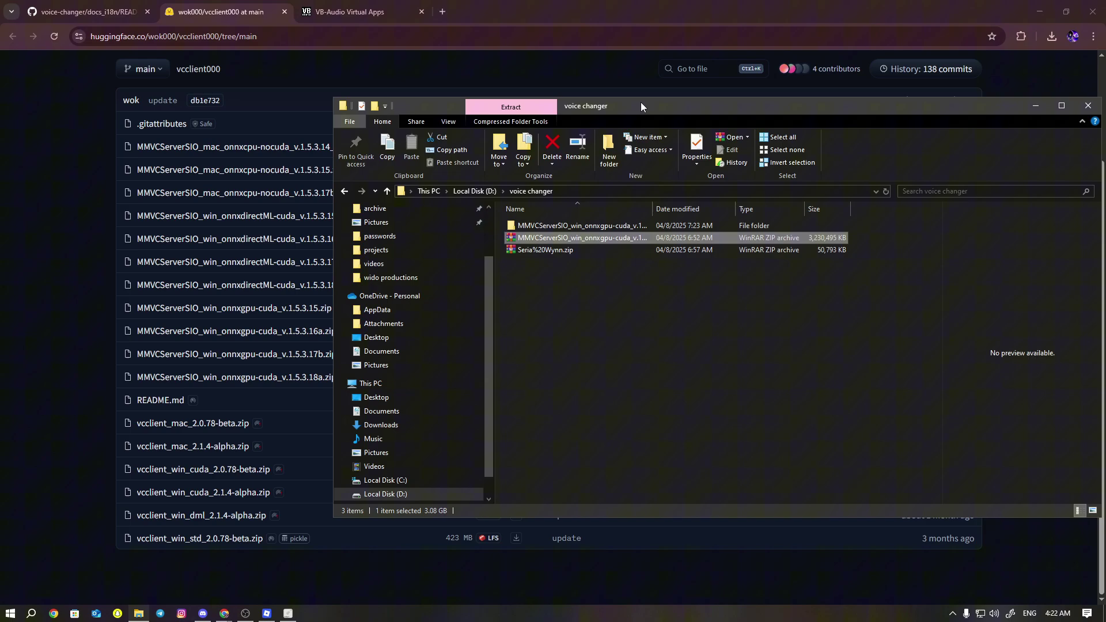
In File Explorer, check the downloaded archive's extraction options and open the extracted MMVCServerSIO_win_onnxgpu-cuda_v.1.5.3.18a folder.
{"action": "left_click_drag", "start_coordinate": [640, 103], "coordinate": [651, 105]}
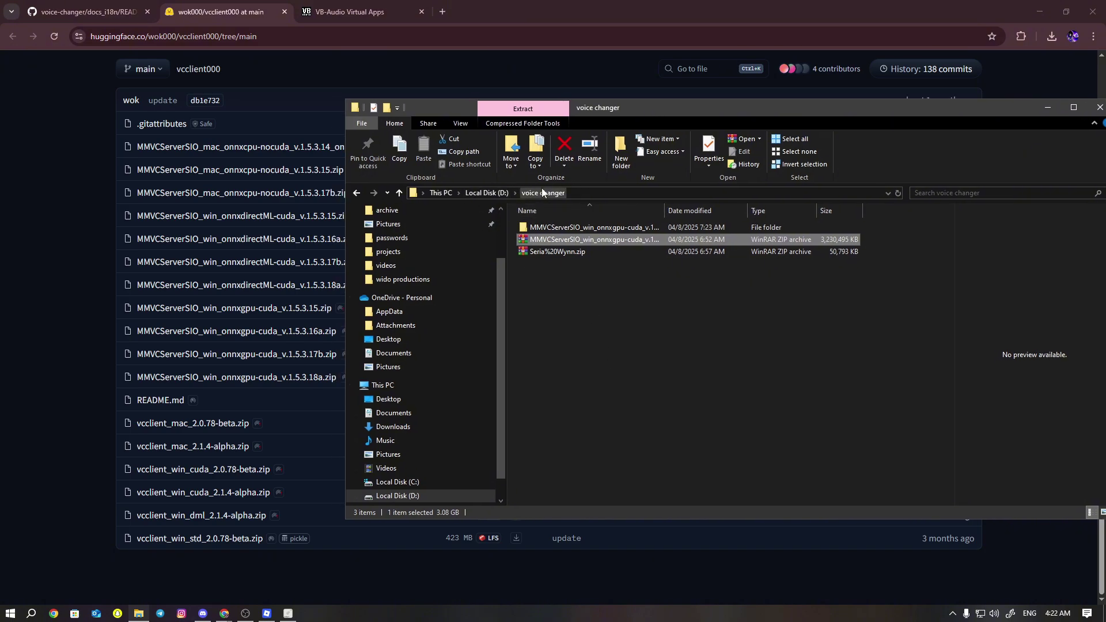
{"action": "left_click", "coordinate": [575, 336]}
{"action": "left_click", "coordinate": [567, 239]}
{"action": "right_click", "coordinate": [547, 241]}
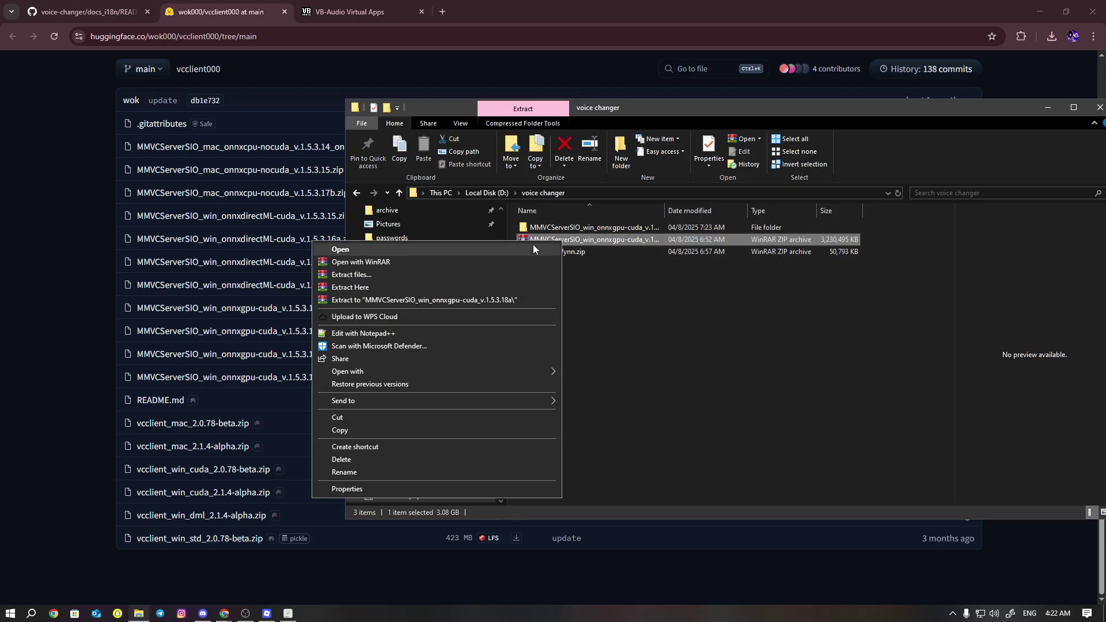
{"action": "left_click", "coordinate": [553, 230]}
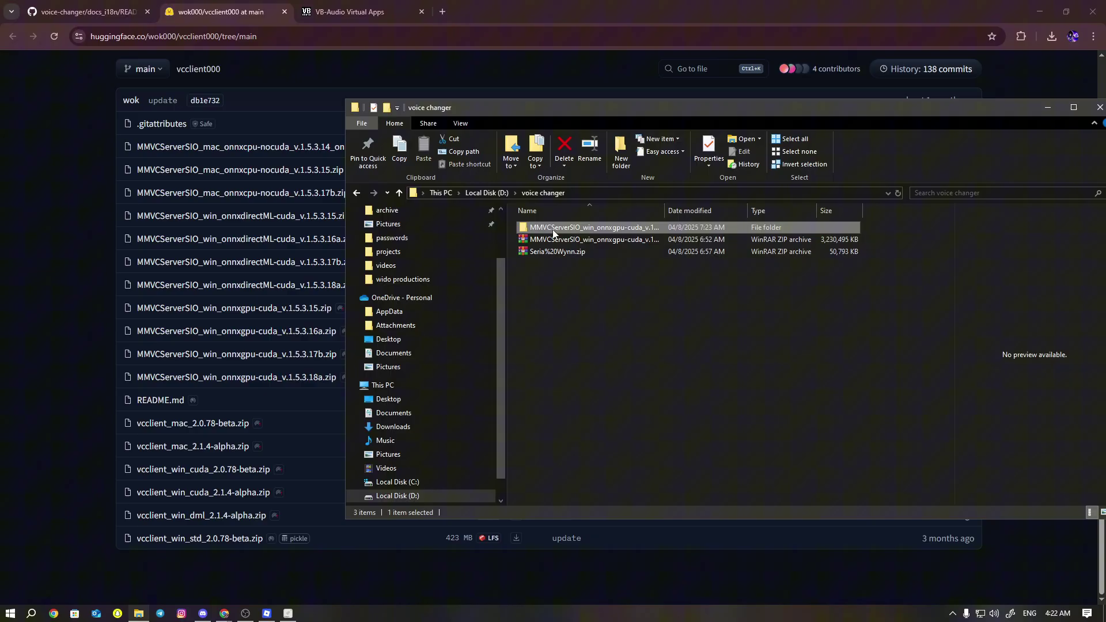
{"action": "double_click", "coordinate": [546, 229]}
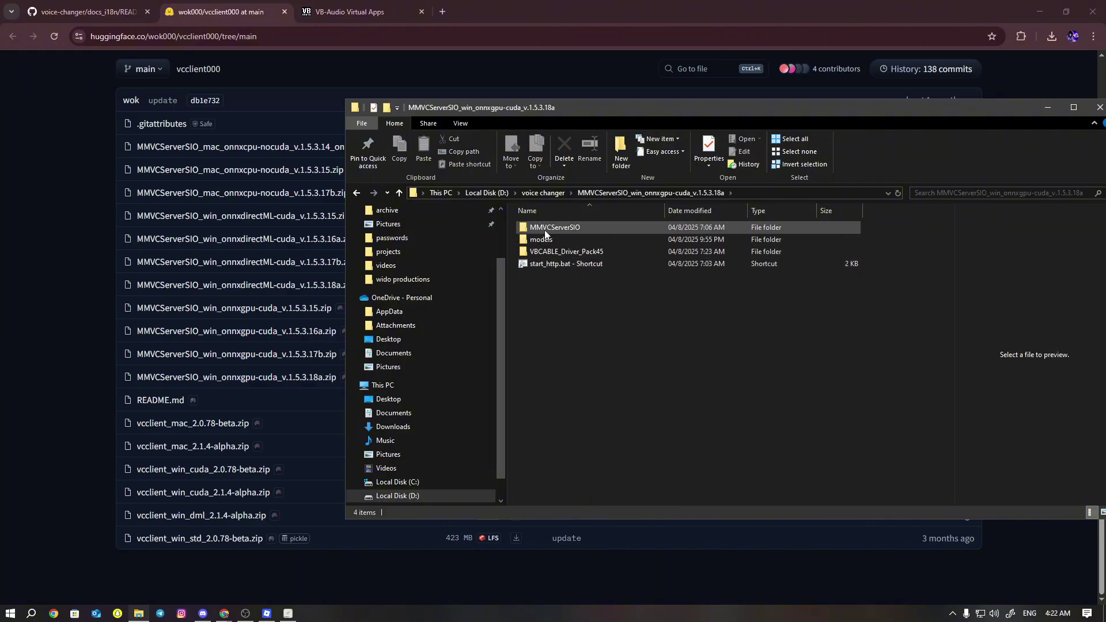
Locate start_http.bat inside the MMVCServerSIO folder, return to the parent folder and check the start_http.bat shortcut there.
{"action": "left_click", "coordinate": [552, 227]}
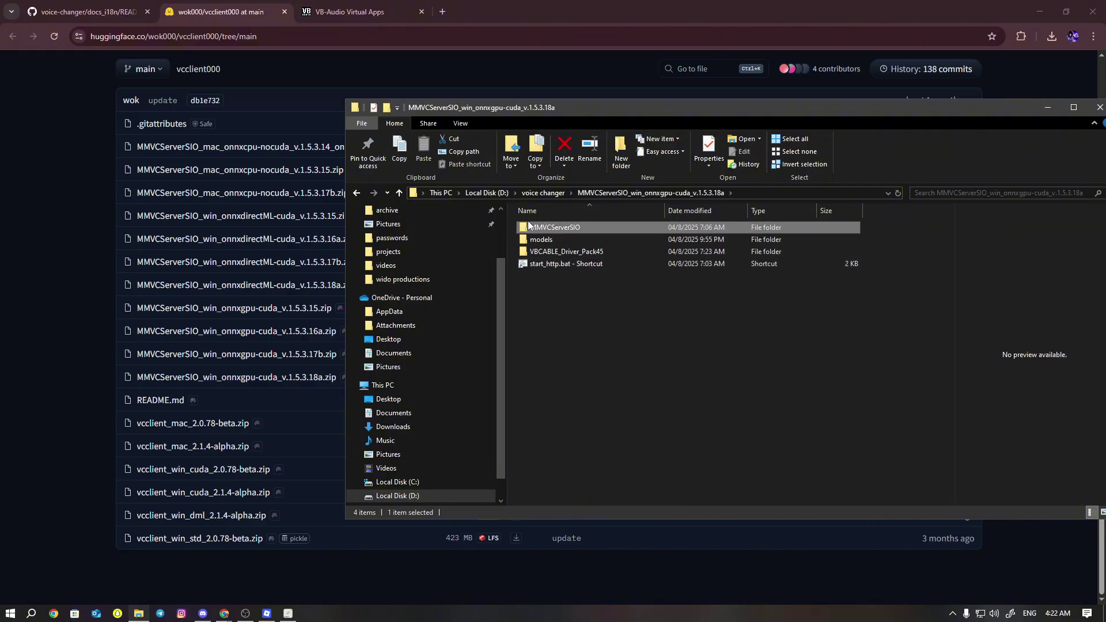
{"action": "left_click_drag", "start_coordinate": [539, 229], "coordinate": [572, 277]}
{"action": "double_click", "coordinate": [553, 224]}
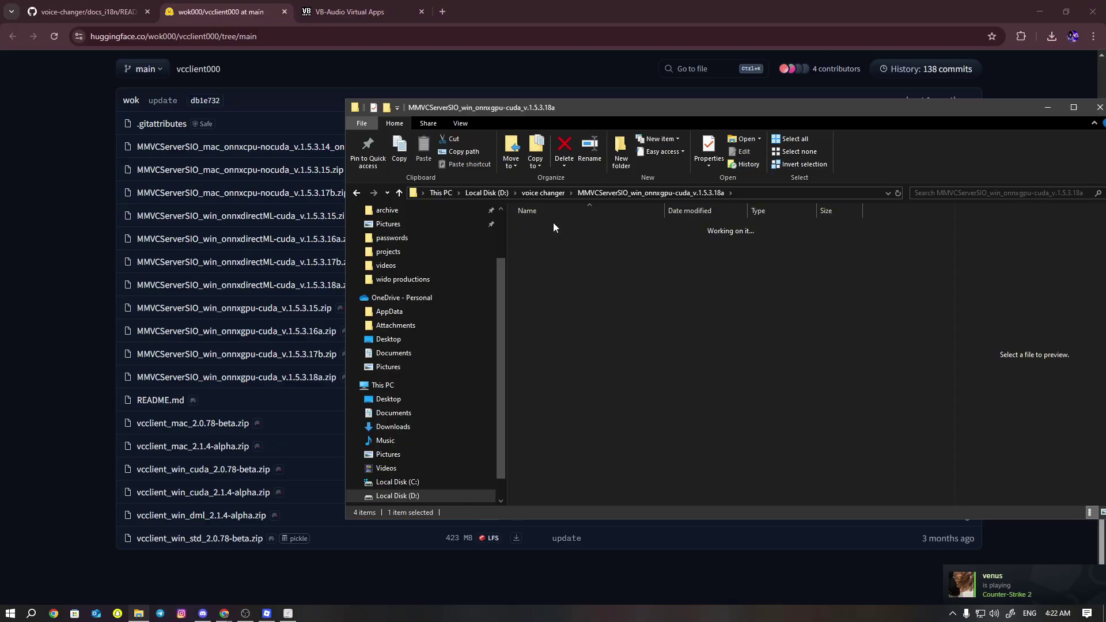
{"action": "scroll", "coordinate": [595, 301], "scroll_direction": "down", "scroll_amount": 20}
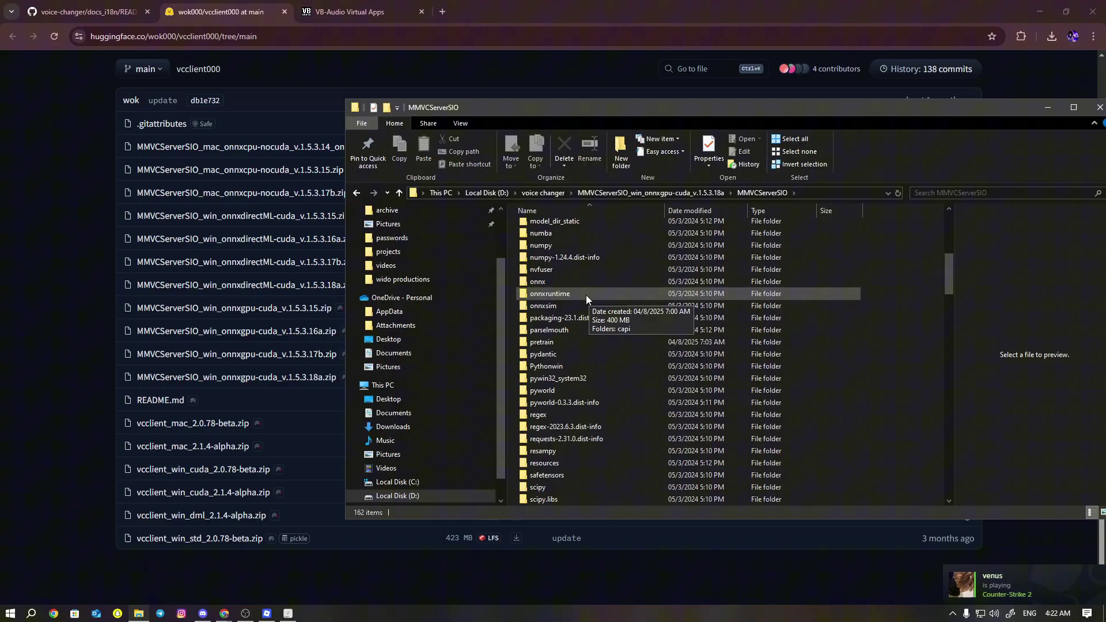
{"action": "scroll", "coordinate": [741, 323], "scroll_direction": "down", "scroll_amount": 4}
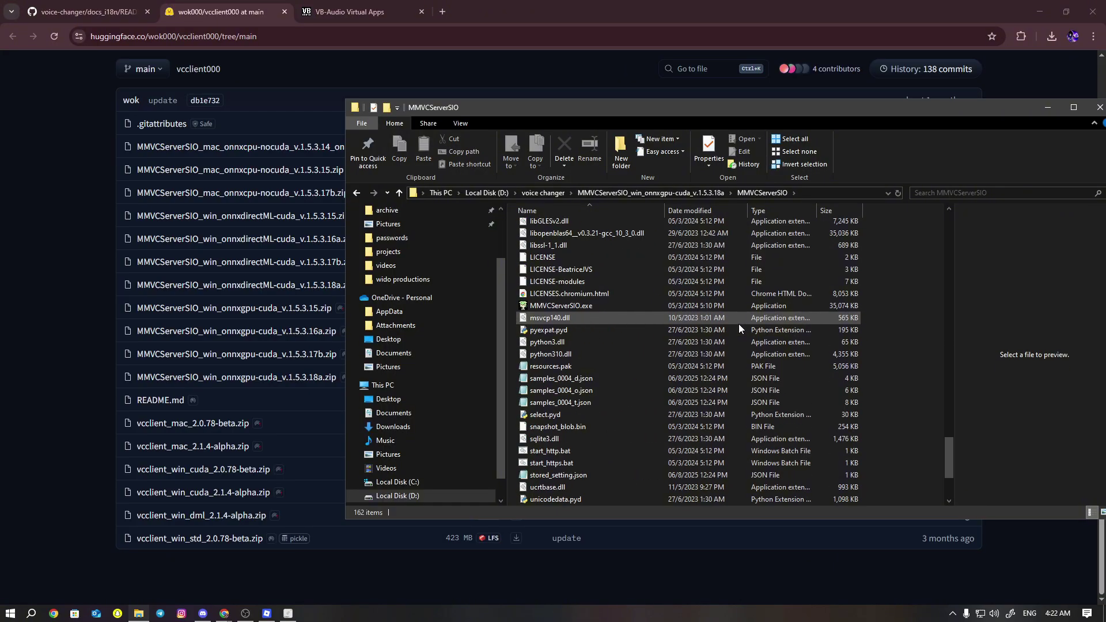
{"action": "left_click", "coordinate": [541, 341]}
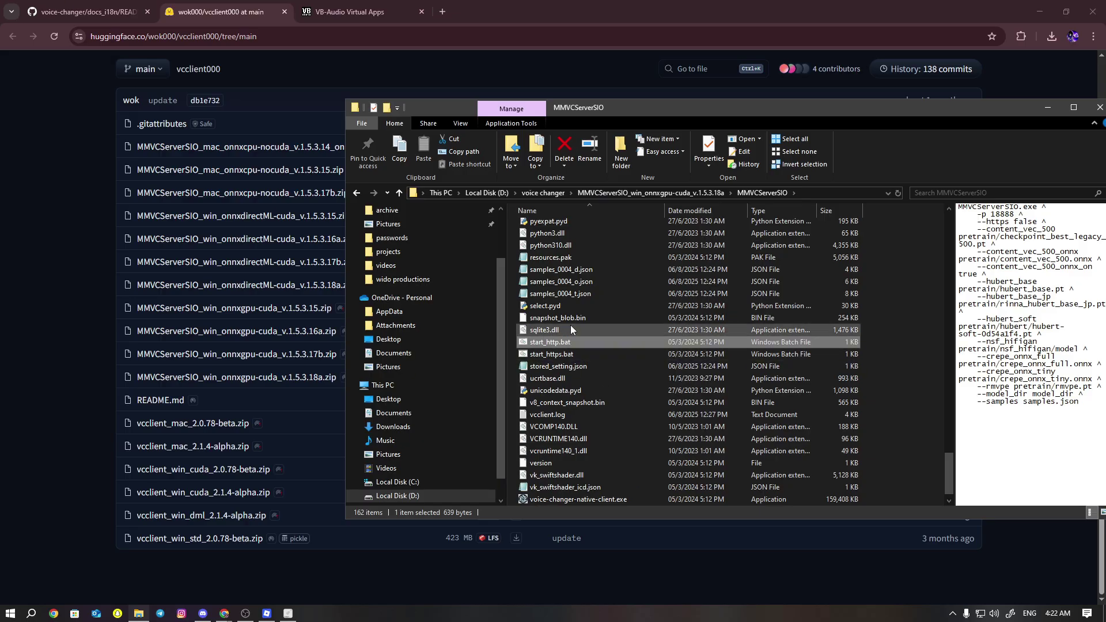
{"action": "right_click", "coordinate": [553, 342]}
{"action": "left_click", "coordinate": [597, 347]}
{"action": "left_click", "coordinate": [635, 196]}
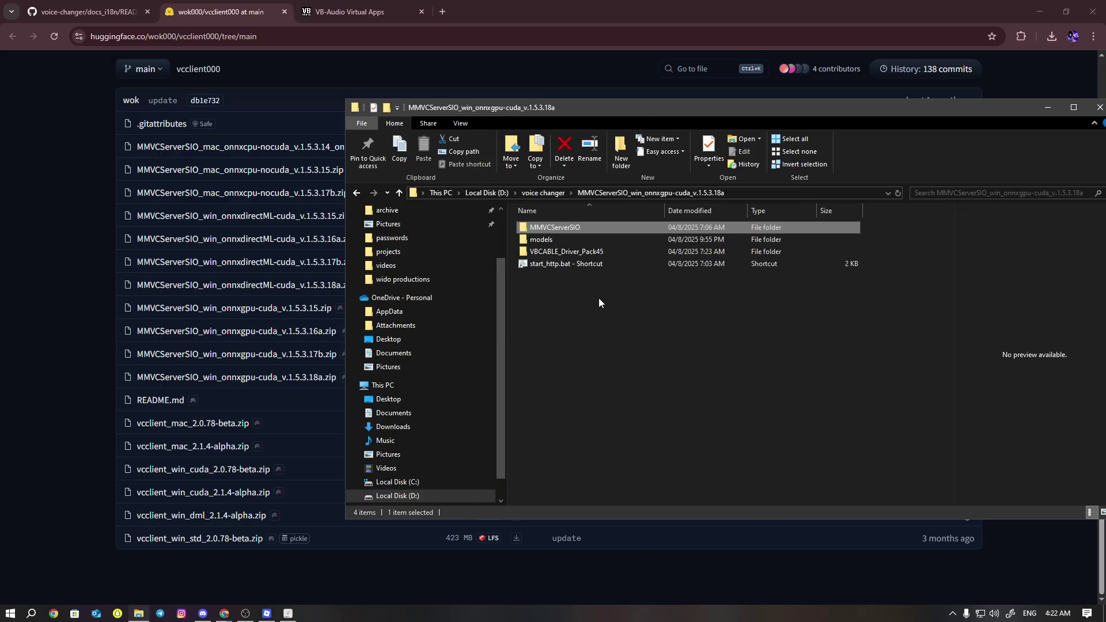
{"action": "left_click", "coordinate": [541, 264]}
{"action": "left_click", "coordinate": [595, 297]}
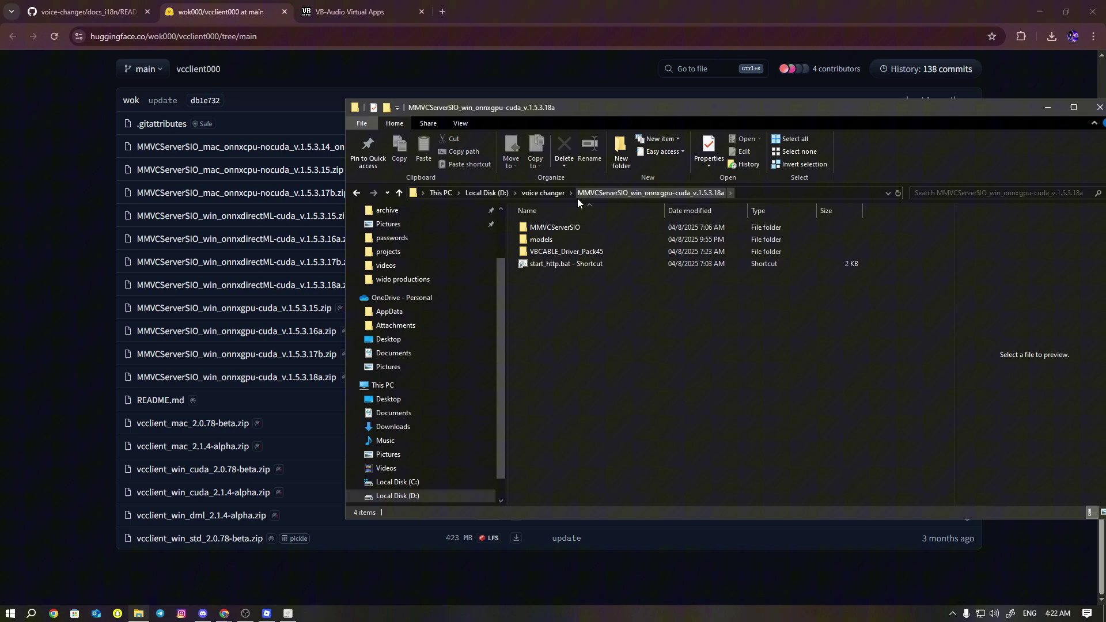
{"action": "double_click", "coordinate": [558, 228]}
{"action": "scroll", "coordinate": [618, 420], "scroll_direction": "down", "scroll_amount": 20}
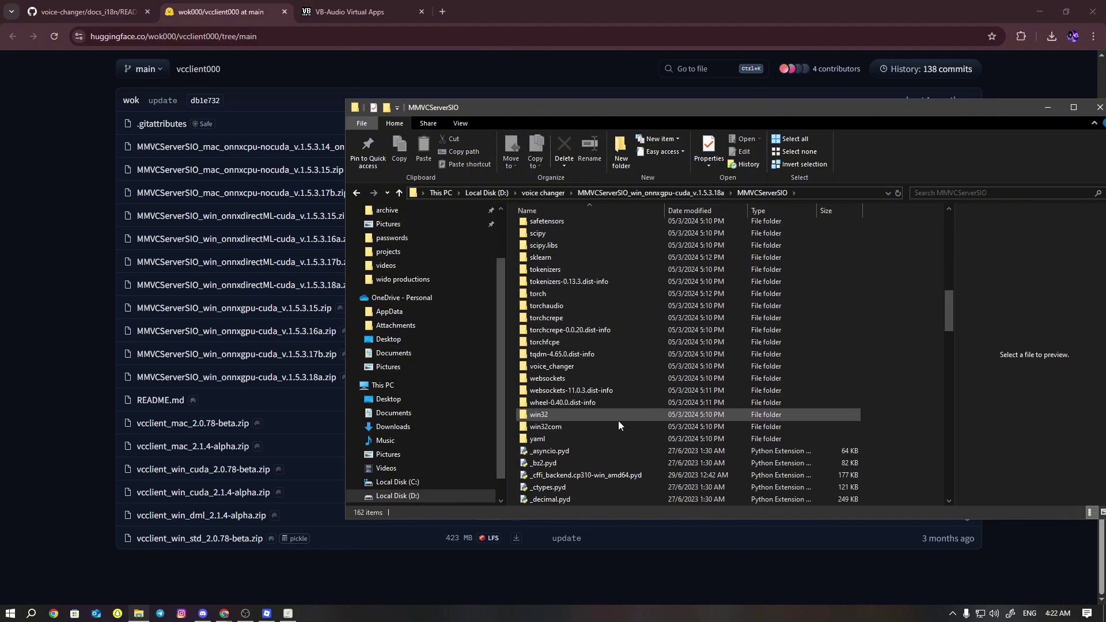
{"action": "scroll", "coordinate": [604, 345], "scroll_direction": "up", "scroll_amount": 5}
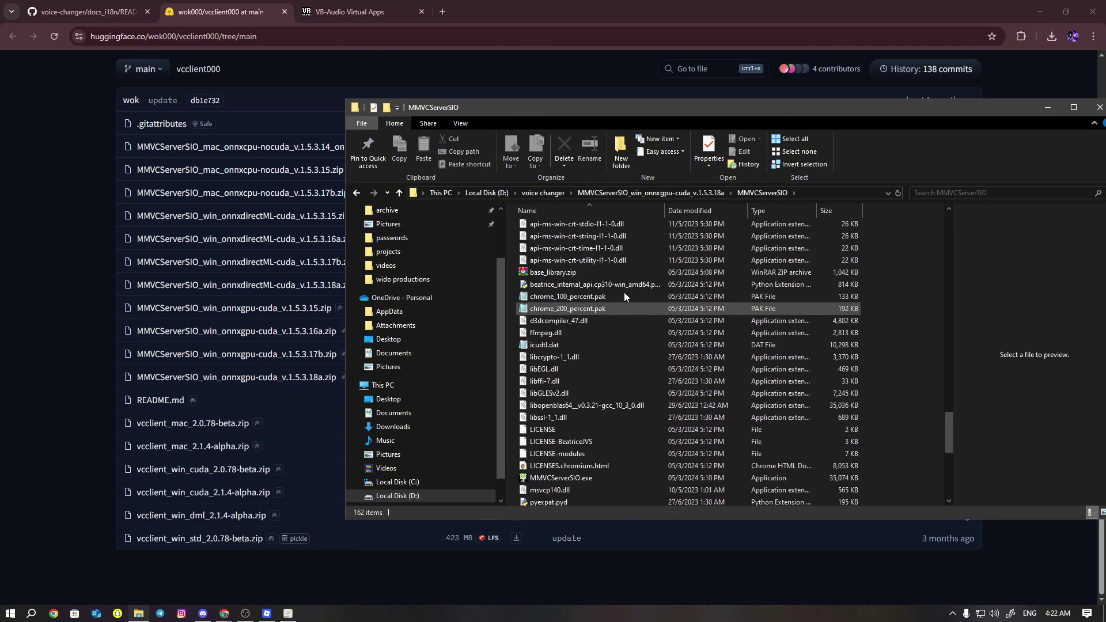
{"action": "left_click", "coordinate": [543, 193]}
Run the start_http.bat shortcut from the extracted v.1.5.3.18a folder, then widen and reposition the voice changer client window.
{"action": "double_click", "coordinate": [552, 224]}
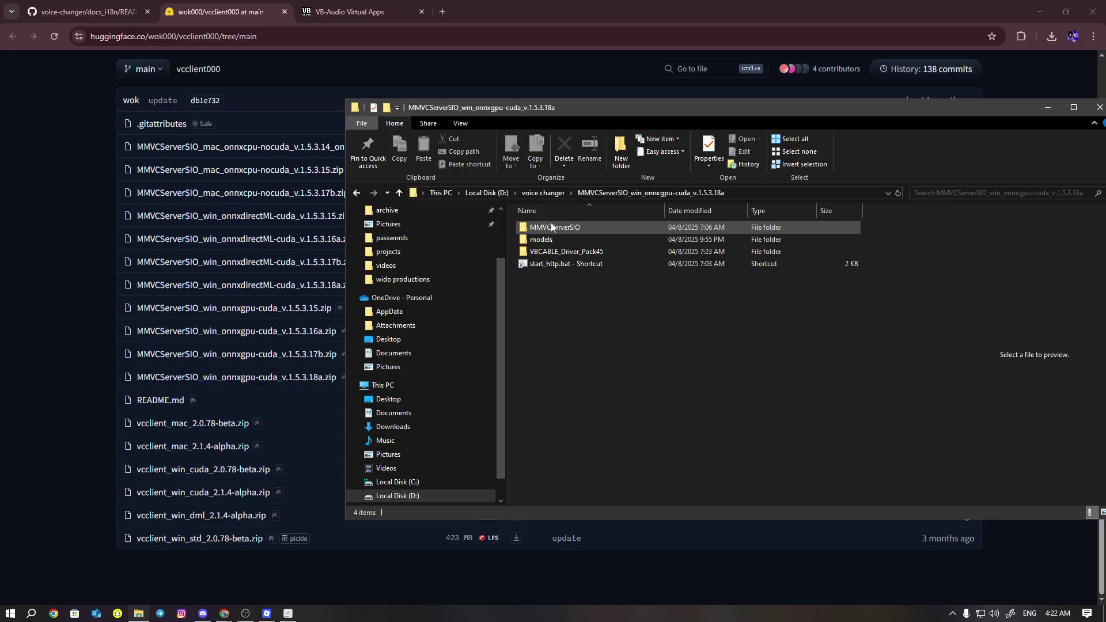
{"action": "double_click", "coordinate": [547, 265]}
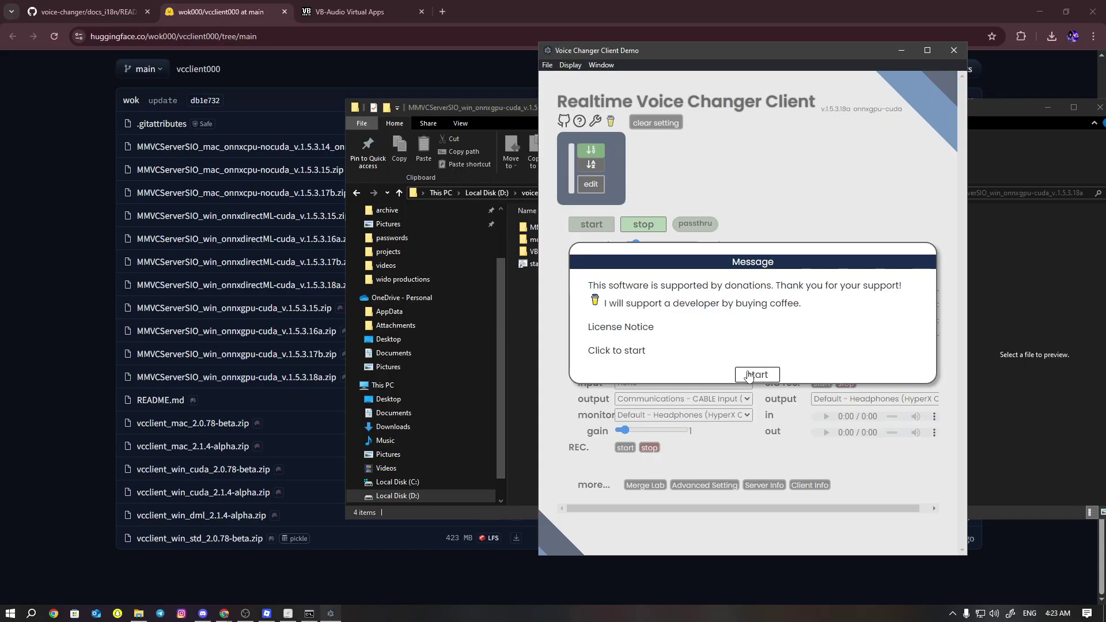
{"action": "left_click", "coordinate": [708, 375]}
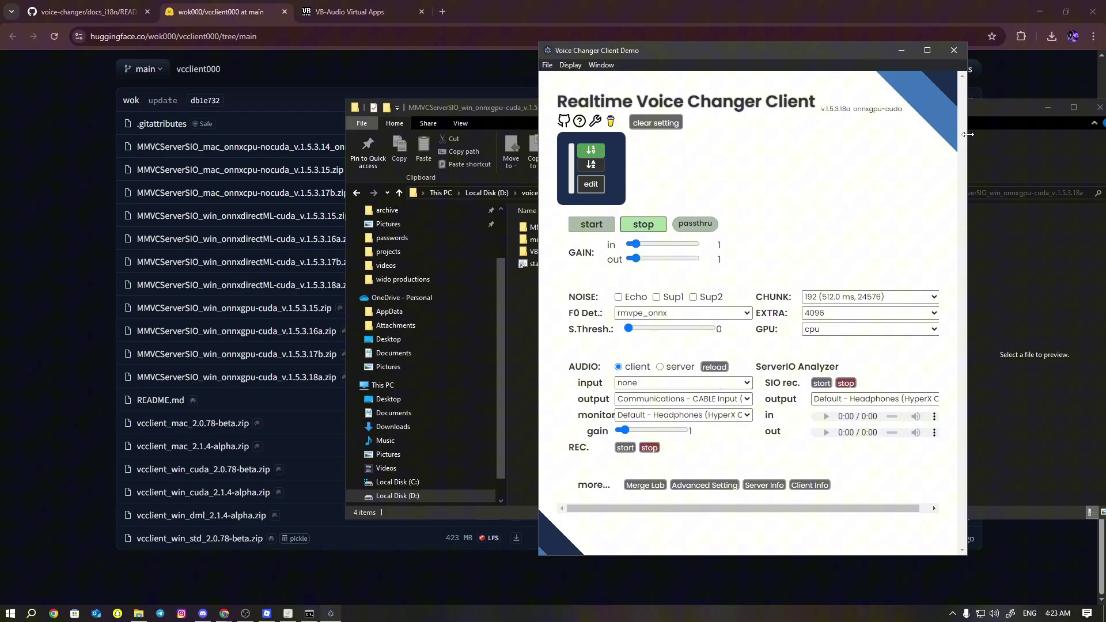
{"action": "left_click_drag", "start_coordinate": [968, 134], "coordinate": [1070, 134]}
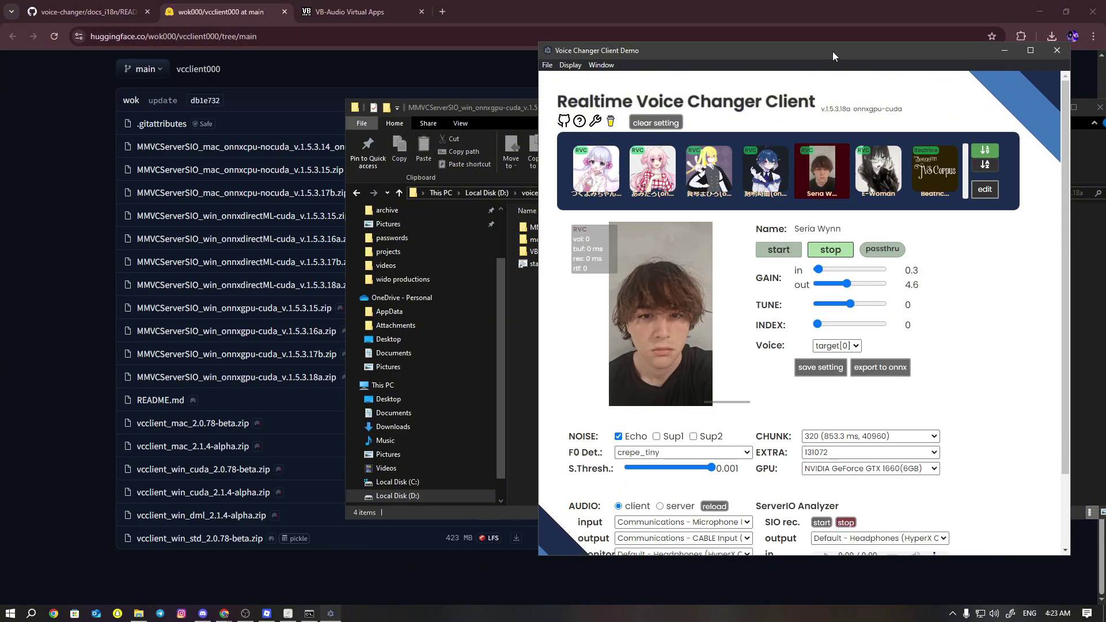
{"action": "left_click_drag", "start_coordinate": [832, 56], "coordinate": [552, 33]}
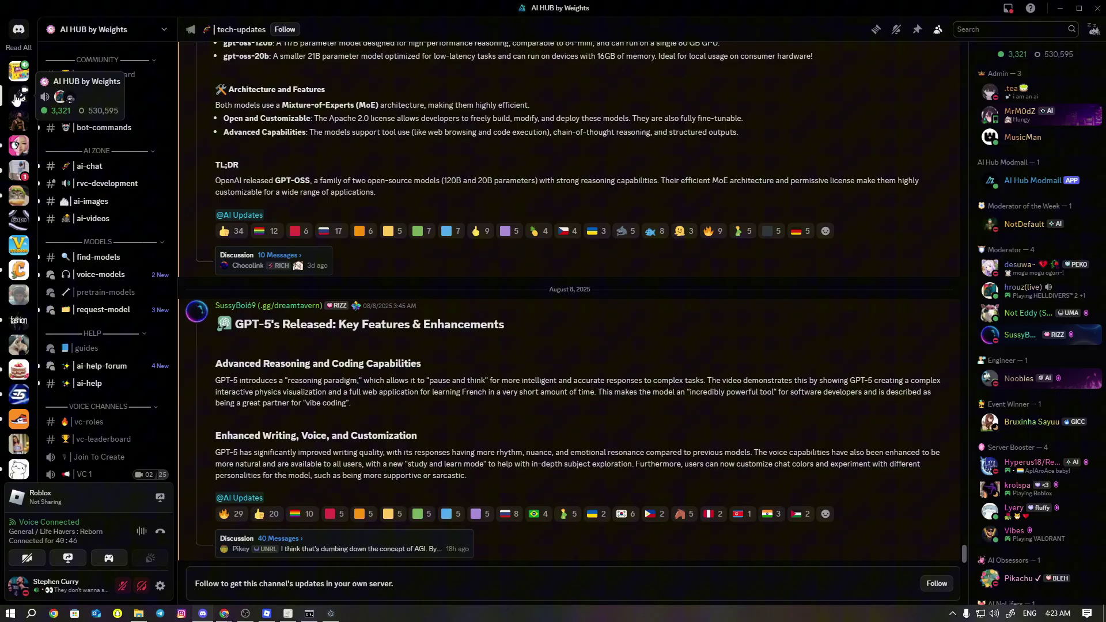
In Discord's AI HUB by Weights voice-models forum, check the tag filters and open the E-Girl High Quality Female Voice post.
{"action": "scroll", "coordinate": [142, 200], "scroll_direction": "up", "scroll_amount": 3}
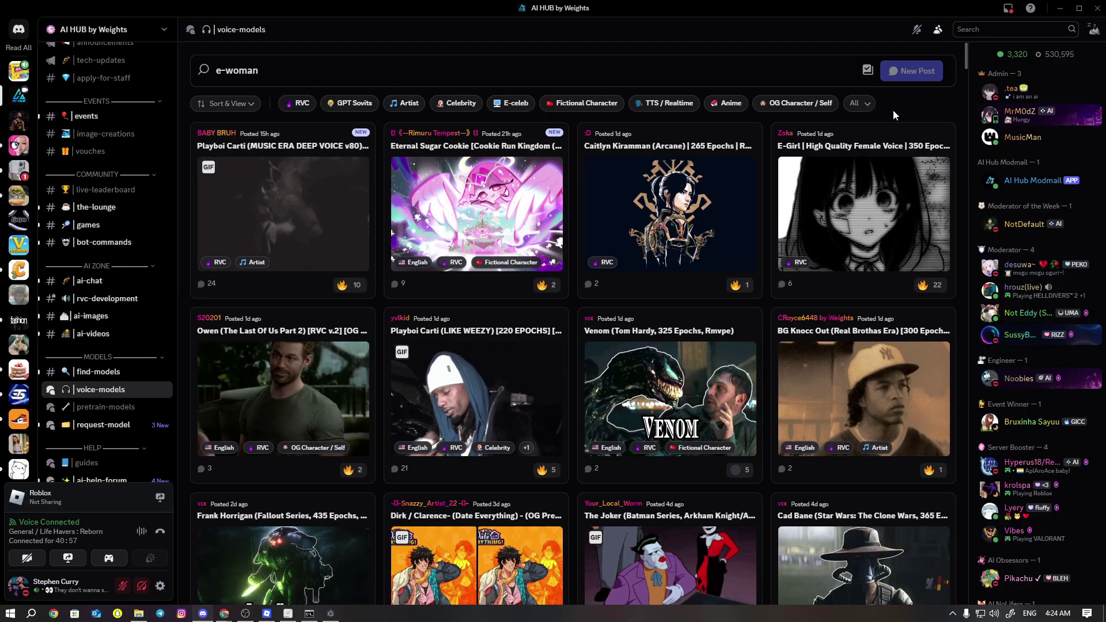
{"action": "left_click", "coordinate": [858, 104]}
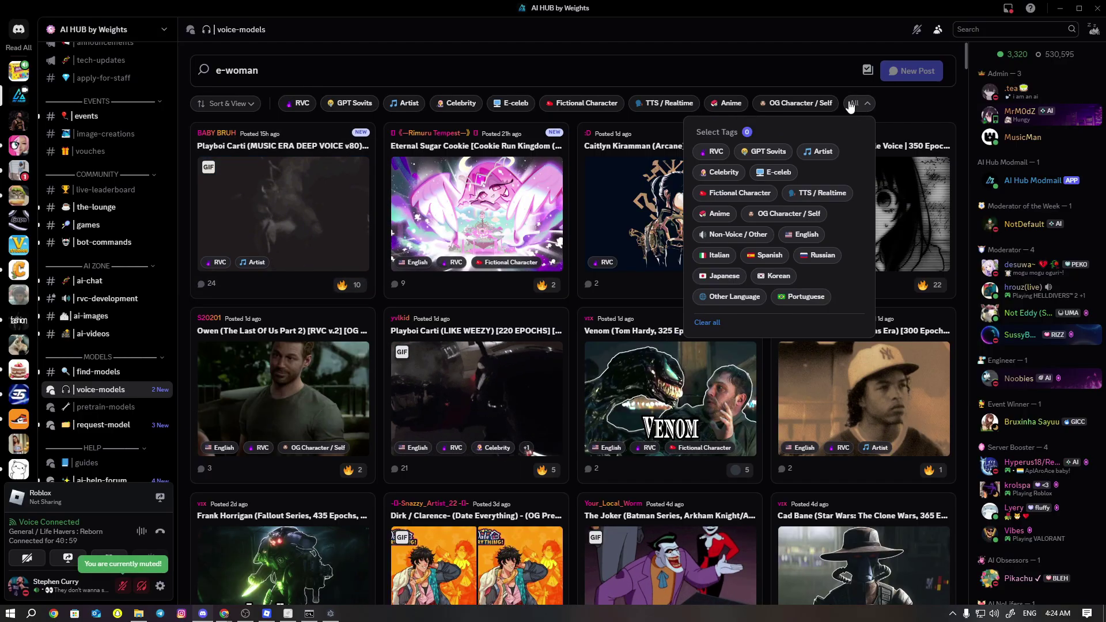
{"action": "left_click", "coordinate": [910, 219]}
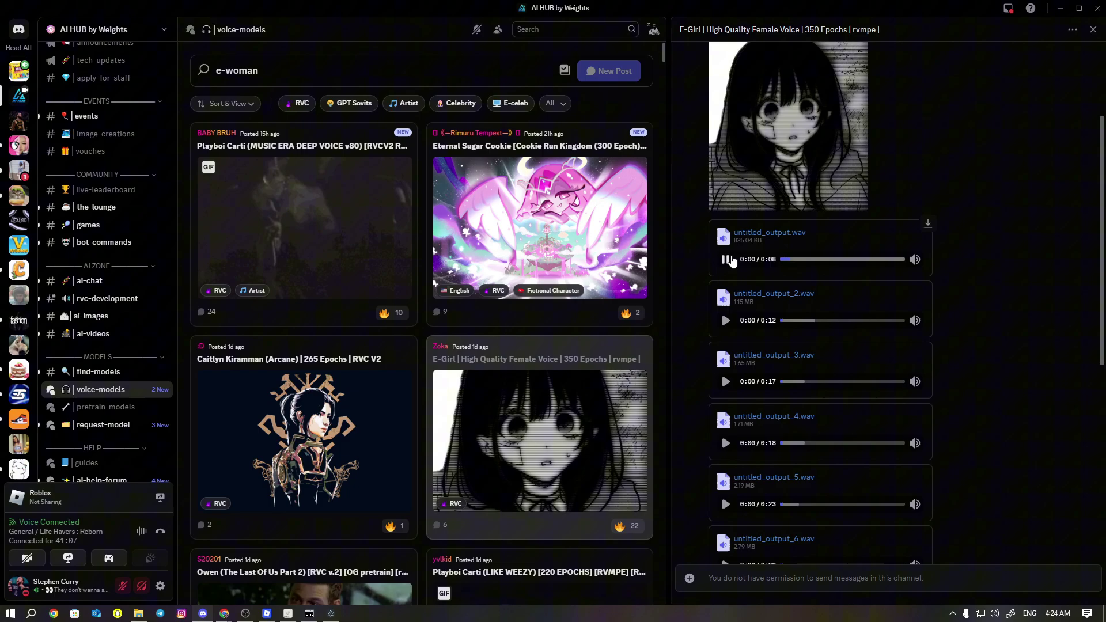
Preview the E-Girl voice through its untitled_output.wav and 123_output.wav samples.
{"action": "left_click", "coordinate": [724, 259]}
{"action": "left_click", "coordinate": [723, 259]}
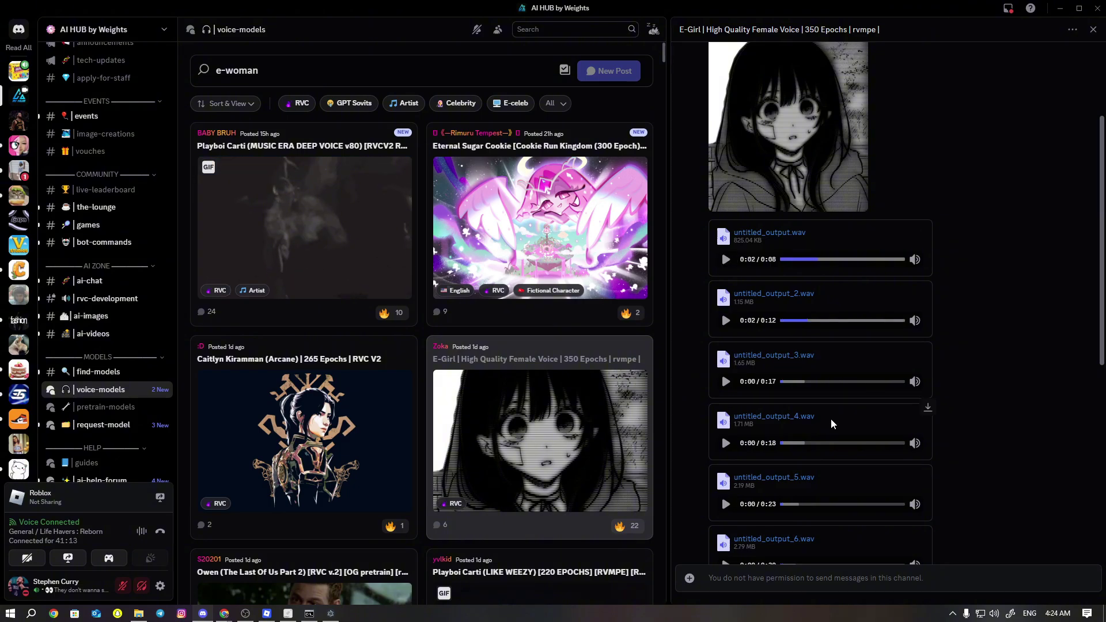
{"action": "scroll", "coordinate": [727, 509], "scroll_direction": "down", "scroll_amount": 3}
{"action": "scroll", "coordinate": [728, 506], "scroll_direction": "down", "scroll_amount": 2}
{"action": "left_click", "coordinate": [725, 400]}
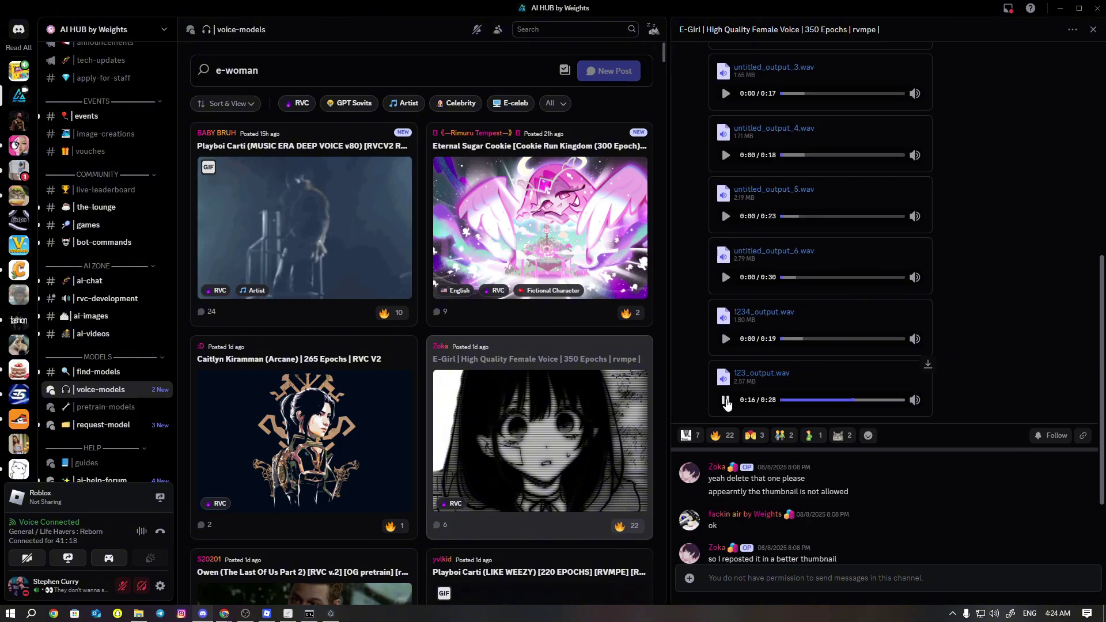
{"action": "scroll", "coordinate": [726, 404], "scroll_direction": "down", "scroll_amount": 2}
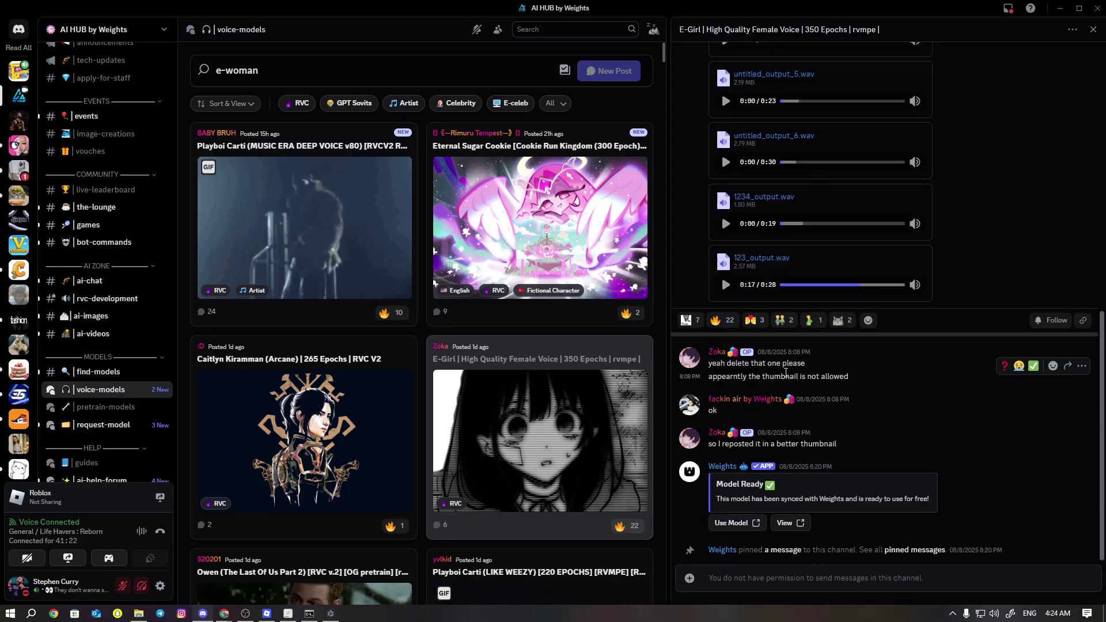
Open the Playboi Carti (LIKE WEEZY) model post in the forum and preview its Like Weezy Sample.wav audio.
{"action": "scroll", "coordinate": [518, 345], "scroll_direction": "down", "scroll_amount": 5}
{"action": "left_click", "coordinate": [495, 369]}
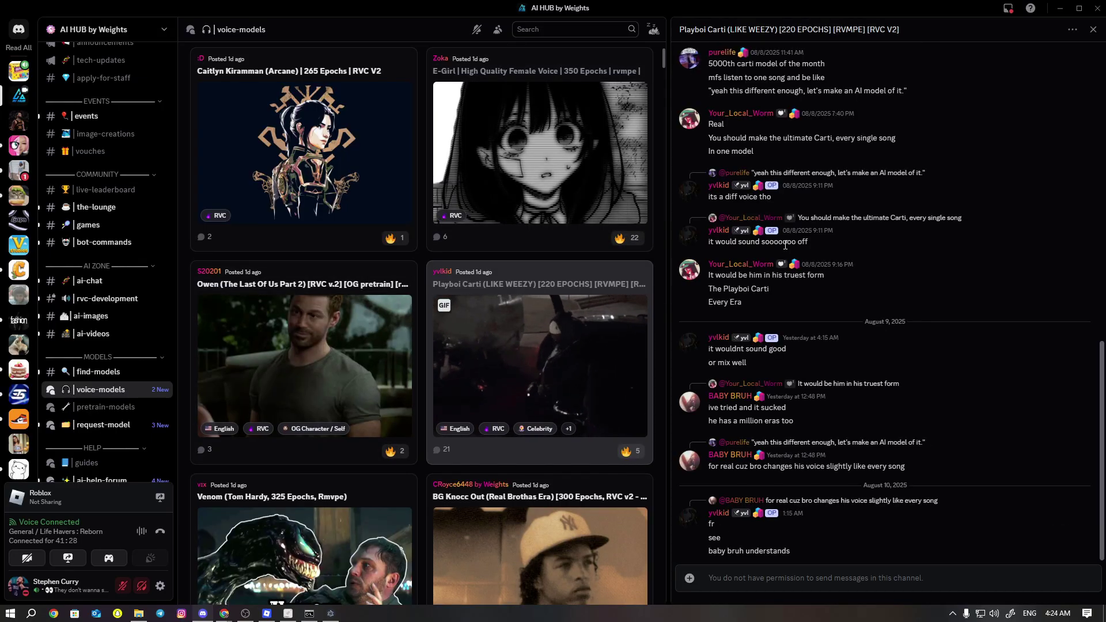
{"action": "right_click", "coordinate": [785, 302]}
{"action": "scroll", "coordinate": [785, 302], "scroll_direction": "up", "scroll_amount": 1}
{"action": "left_click", "coordinate": [743, 305]}
{"action": "scroll", "coordinate": [743, 305], "scroll_direction": "up", "scroll_amount": 11}
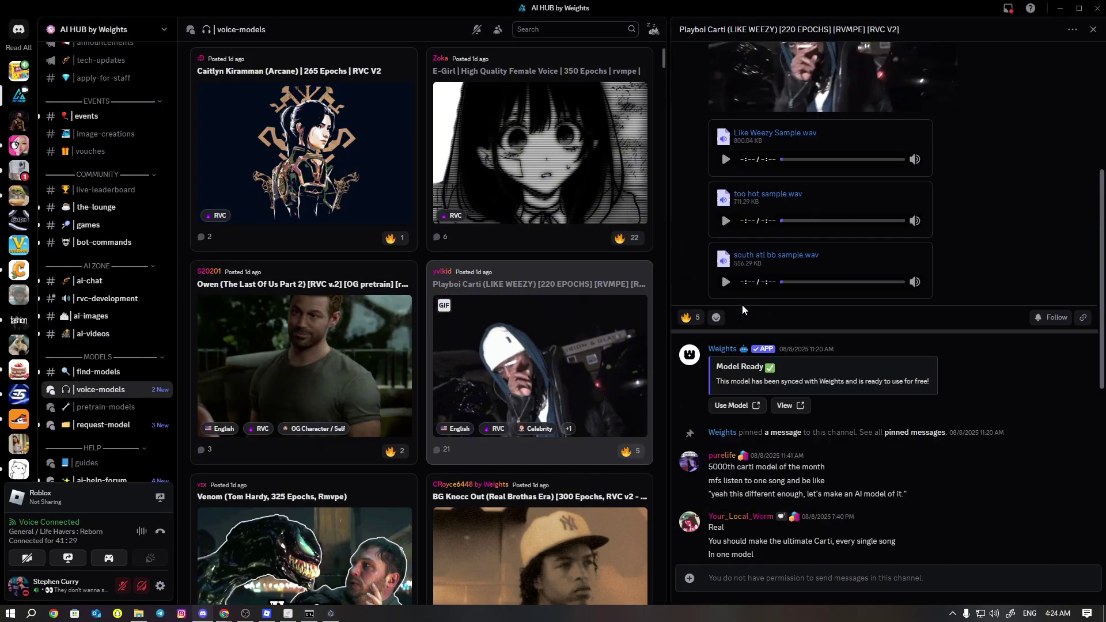
{"action": "left_click", "coordinate": [725, 456]}
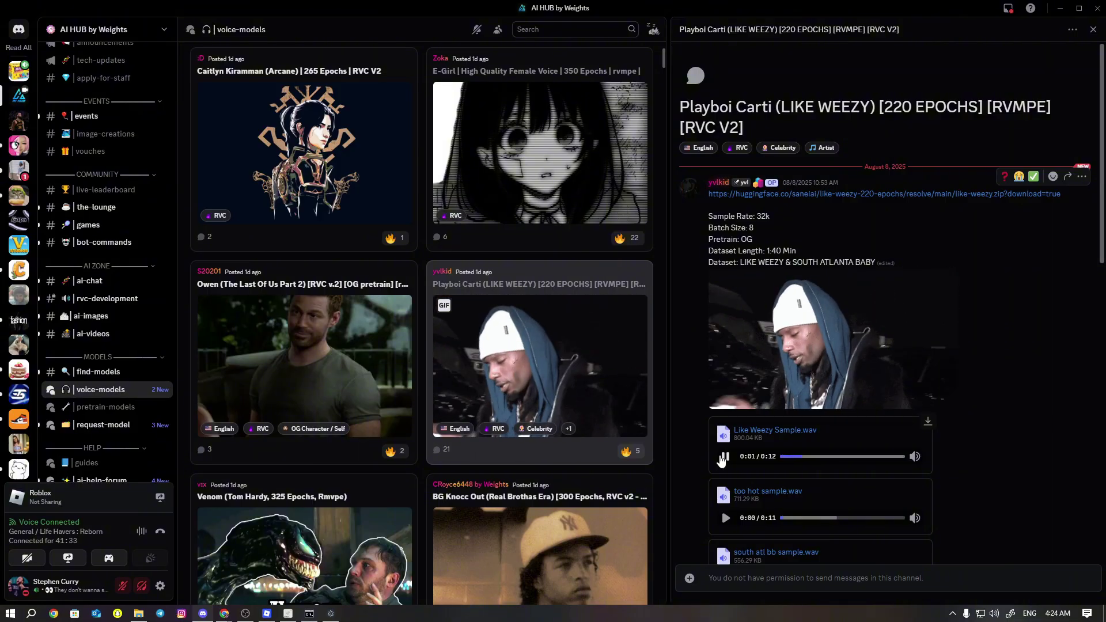
{"action": "left_click", "coordinate": [725, 457]}
{"action": "scroll", "coordinate": [457, 351], "scroll_direction": "down", "scroll_amount": 8}
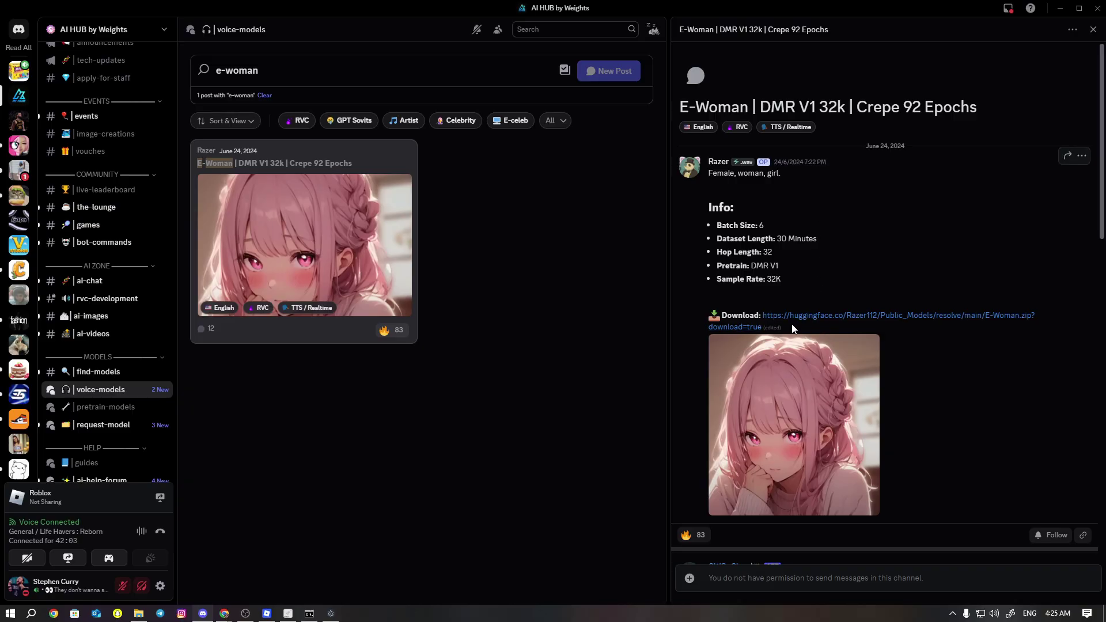
Highlight the E-Woman post's Hugging Face download link and open the models folder in the v.1.5.3.18a voice changer folder.
{"action": "left_click_drag", "start_coordinate": [825, 327], "coordinate": [764, 315]}
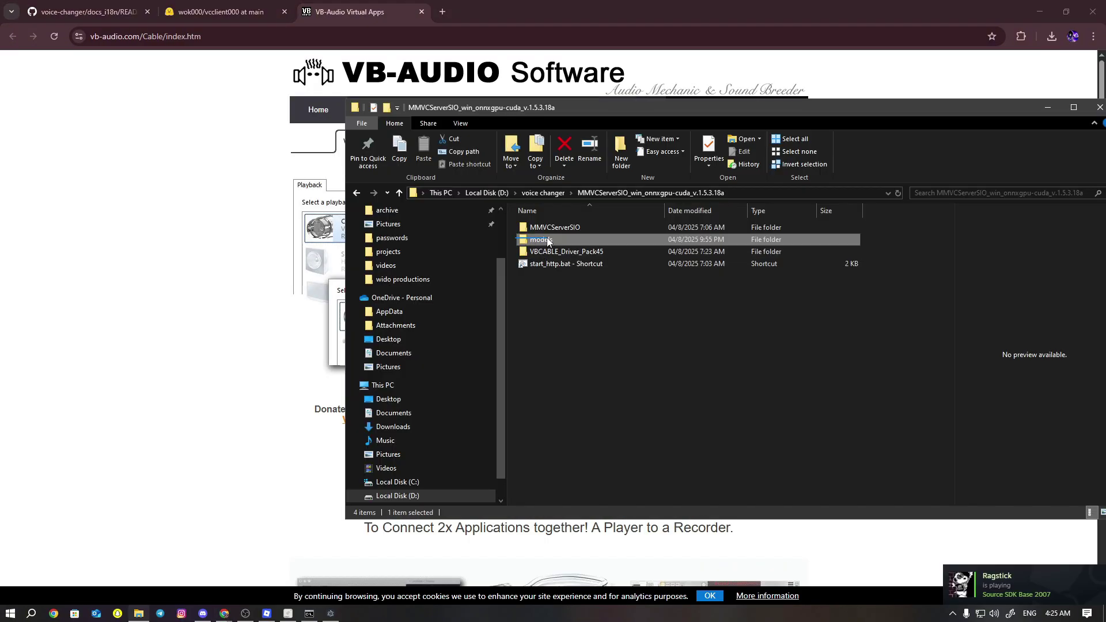
{"action": "left_click", "coordinate": [553, 329]}
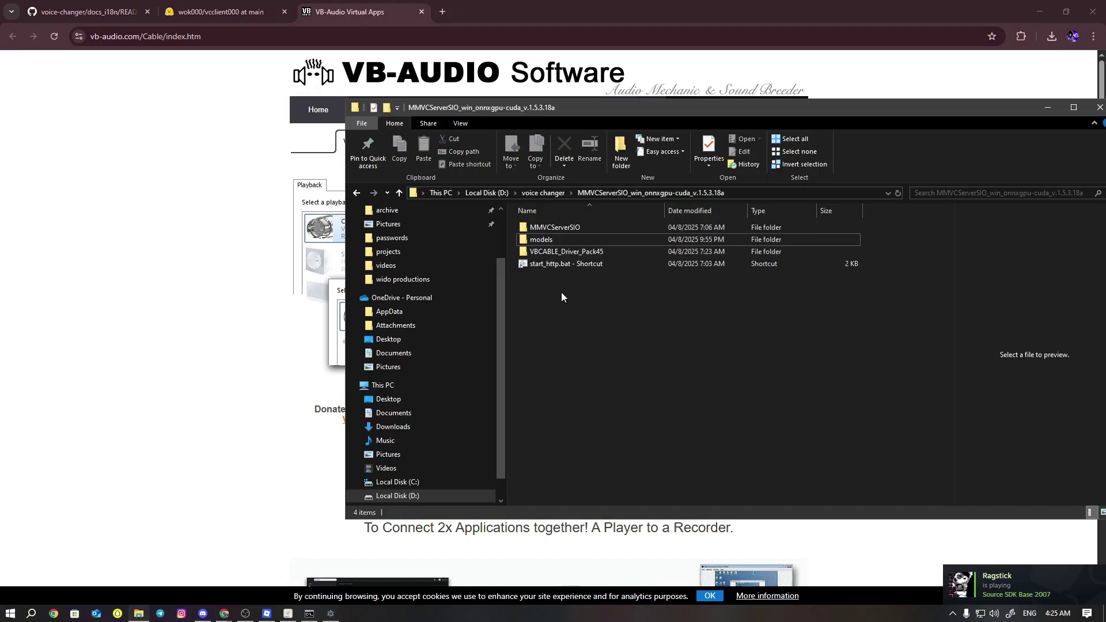
{"action": "right_click", "coordinate": [561, 292]}
{"action": "mouse_move", "coordinate": [479, 420]}
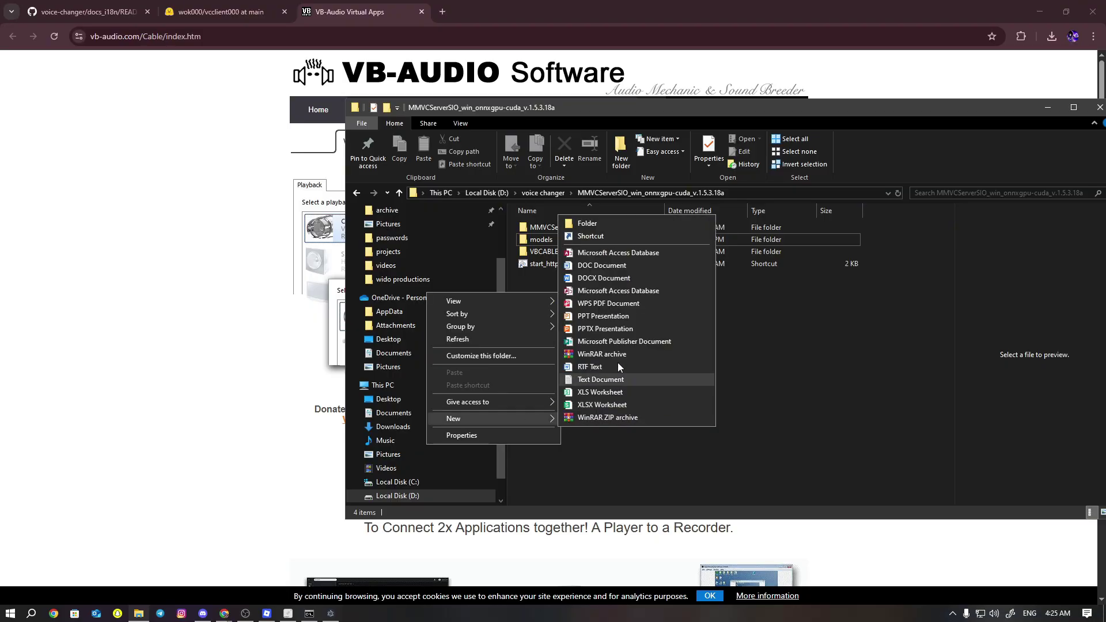
{"action": "double_click", "coordinate": [530, 241]}
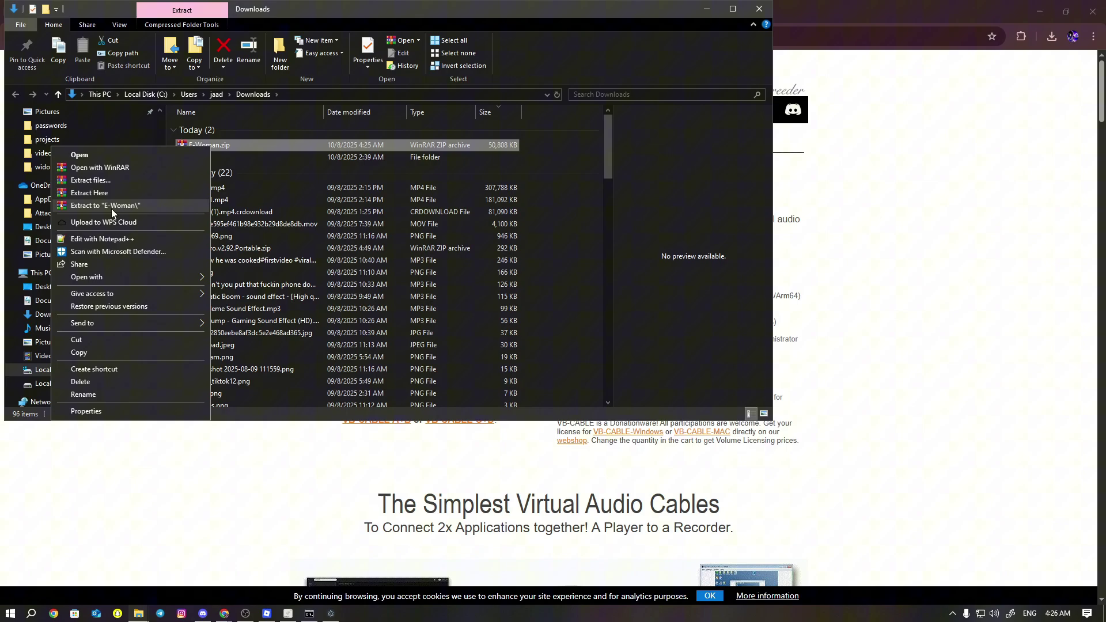
Check the extraction options for E-Woman.zip in Downloads and return to browsing folders.
{"action": "key", "text": "Escape"}
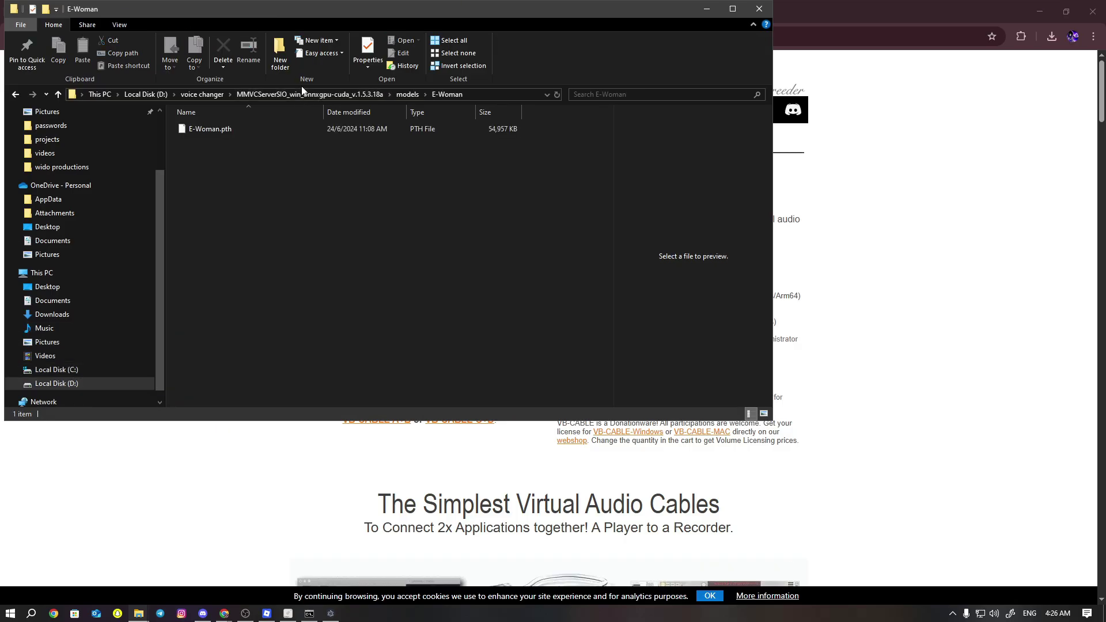
{"action": "left_click", "coordinate": [302, 94]}
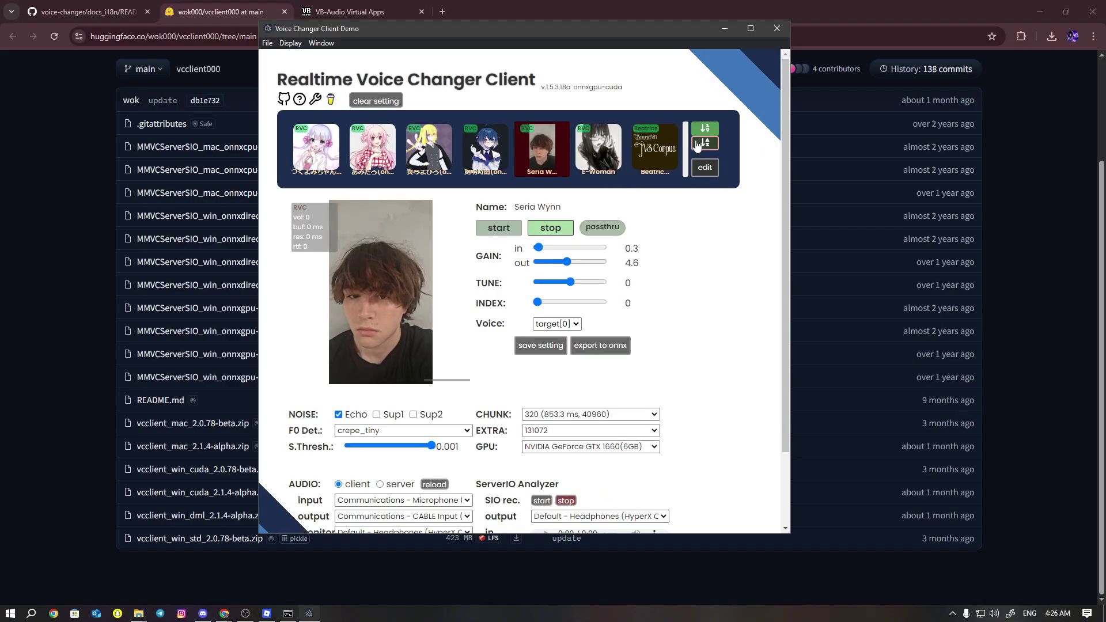
In the voice changer client, edit the model slots and open the file uploader for blank slot 6.
{"action": "left_click", "coordinate": [699, 144]}
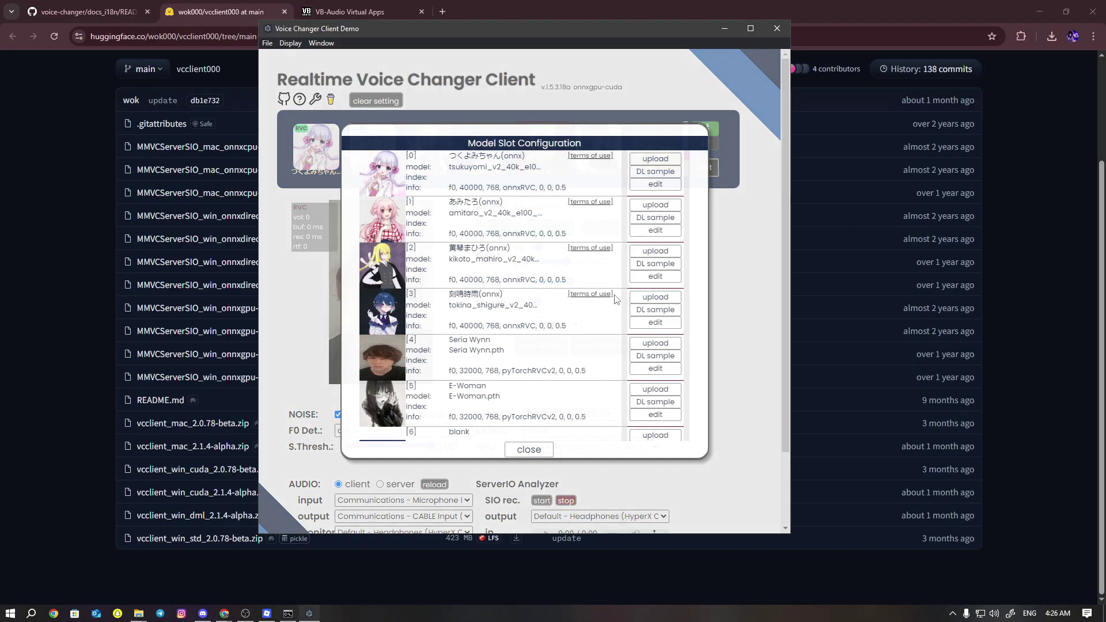
{"action": "scroll", "coordinate": [542, 337], "scroll_direction": "down", "scroll_amount": 2}
{"action": "scroll", "coordinate": [449, 253], "scroll_direction": "up", "scroll_amount": 2}
{"action": "scroll", "coordinate": [532, 340], "scroll_direction": "down", "scroll_amount": 1}
{"action": "scroll", "coordinate": [527, 346], "scroll_direction": "down", "scroll_amount": 2}
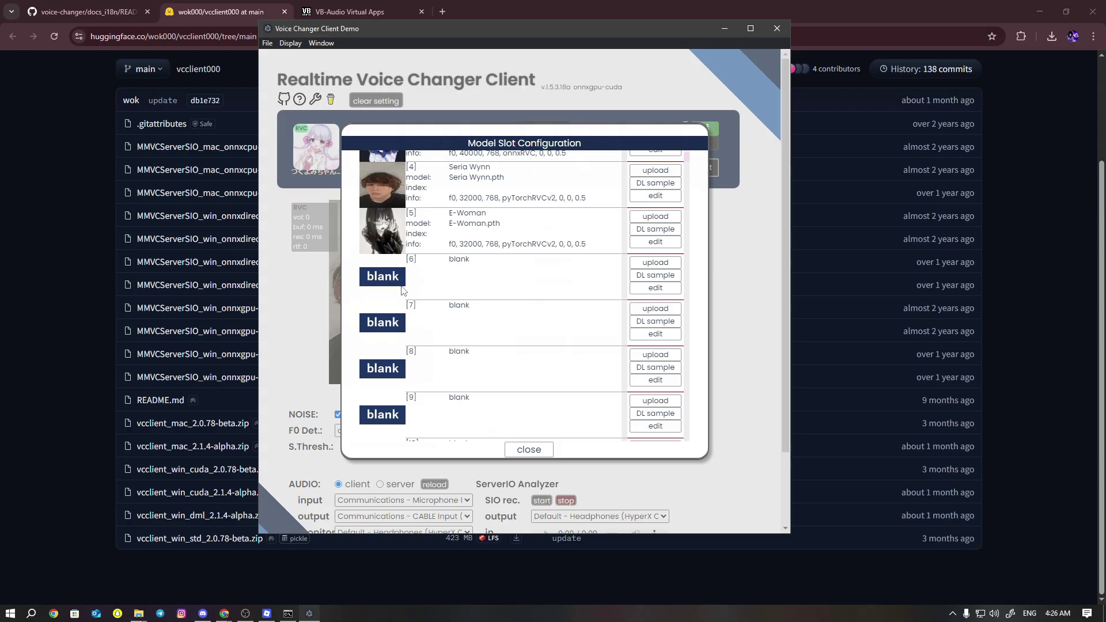
{"action": "left_click", "coordinate": [655, 263]}
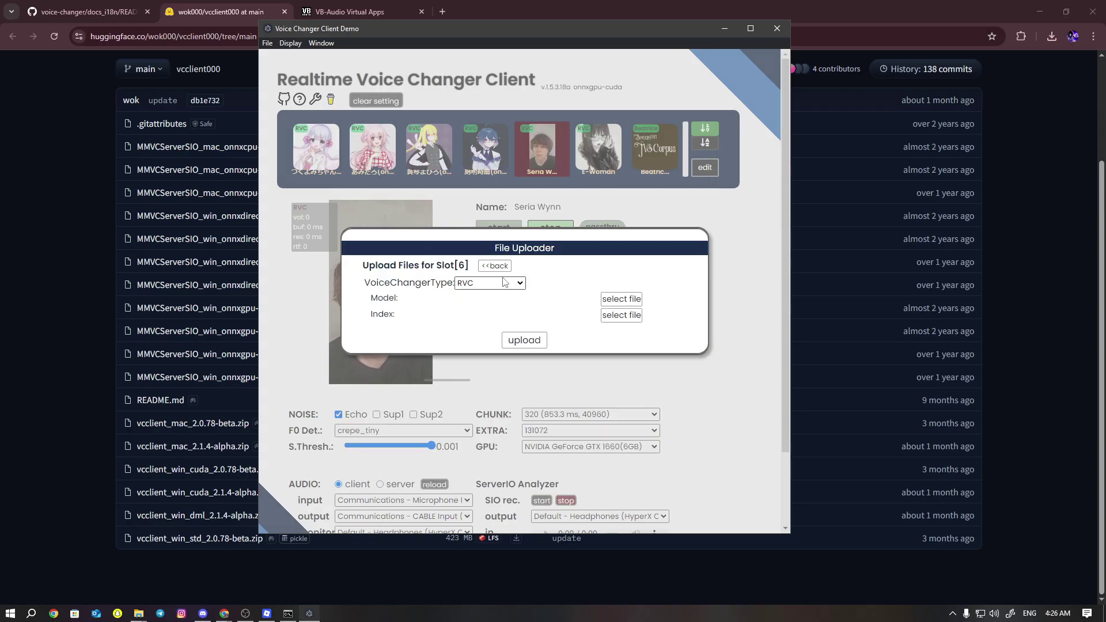
Browse to the E-Woman folder for the RVC model file of slot 6 and move the file dialog off the uploader.
{"action": "left_click", "coordinate": [621, 298]}
{"action": "double_click", "coordinate": [405, 115]}
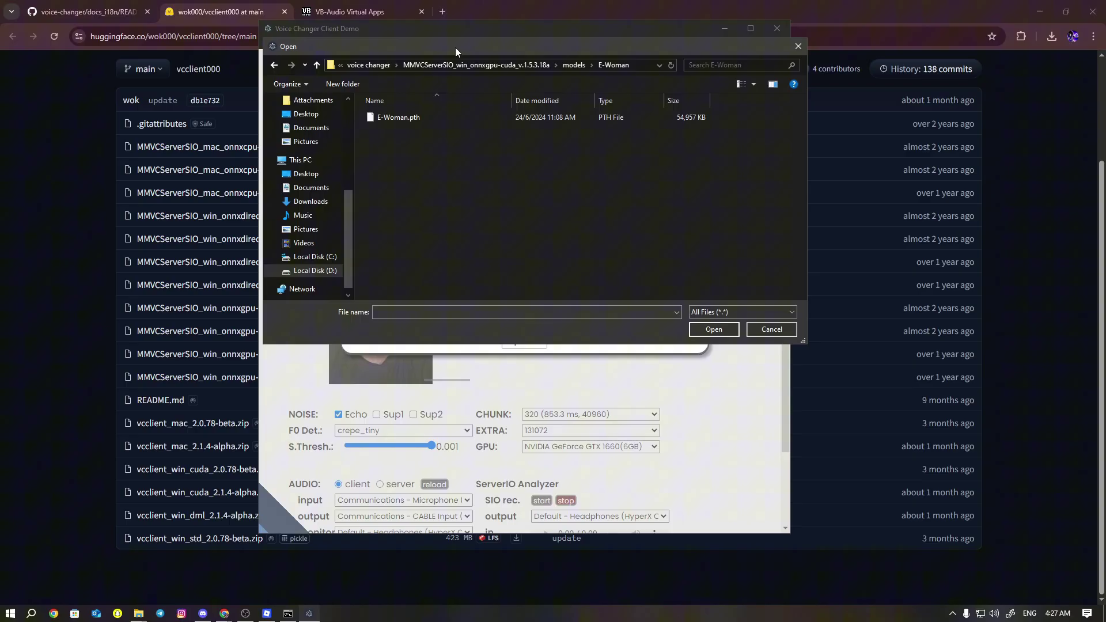
{"action": "left_click_drag", "start_coordinate": [455, 47], "coordinate": [699, 358]}
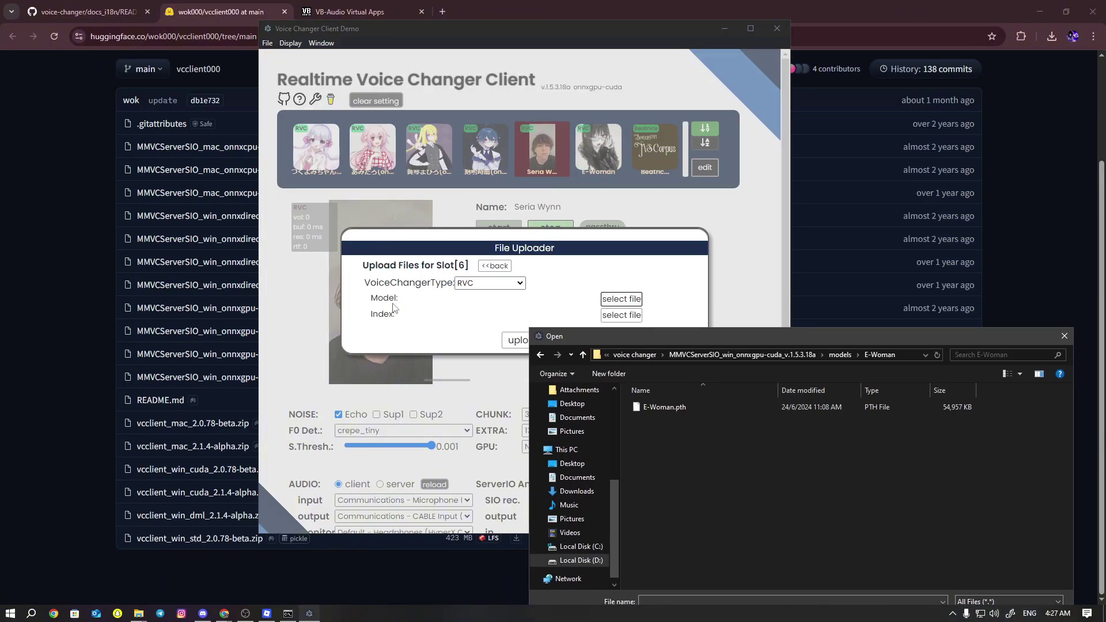
{"action": "left_click", "coordinate": [620, 302]}
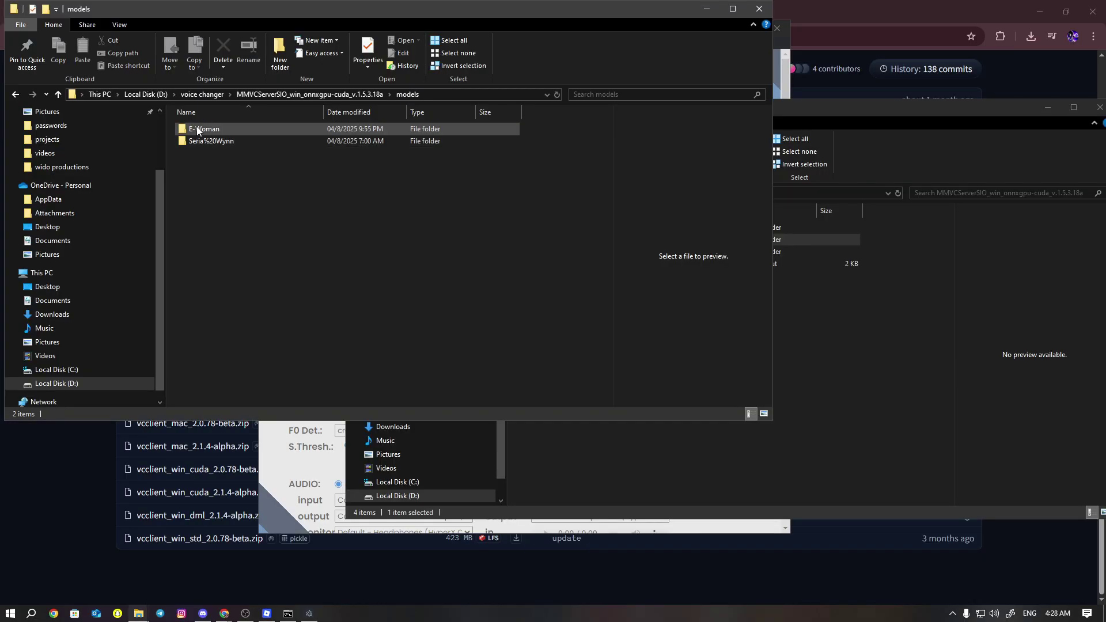
Open the E-Woman folder inside models and check for the E-Woman.pth model file.
{"action": "double_click", "coordinate": [196, 126]}
{"action": "left_click", "coordinate": [195, 129]}
{"action": "right_click", "coordinate": [228, 151]}
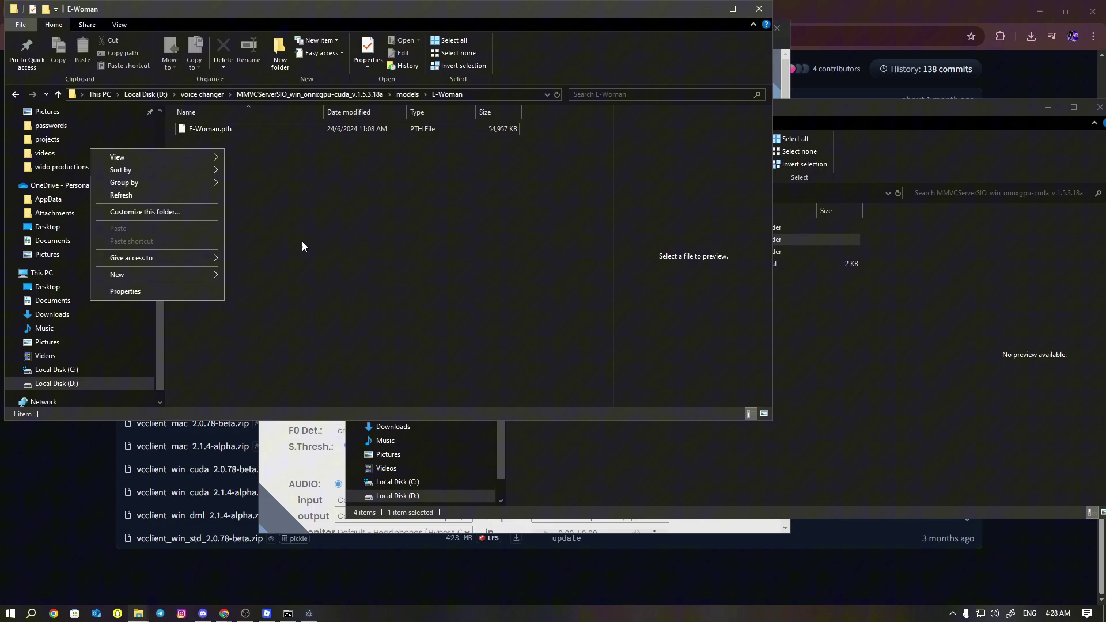
{"action": "left_click", "coordinate": [230, 142]}
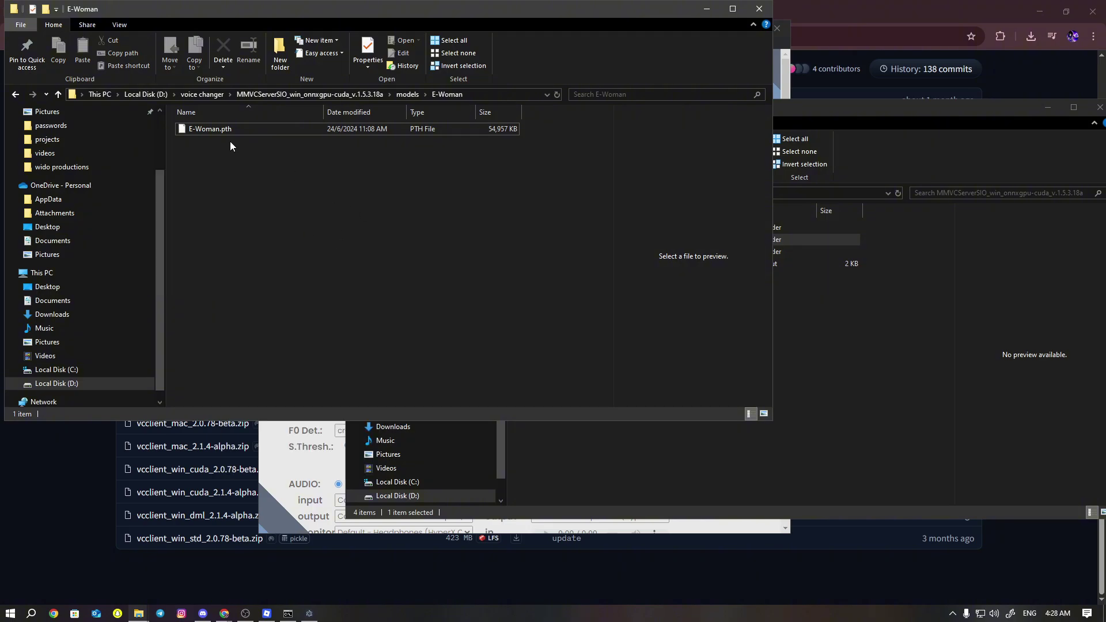
Switch back to the voice changer client and set the tune to 12.
{"action": "left_click", "coordinate": [67, 493]}
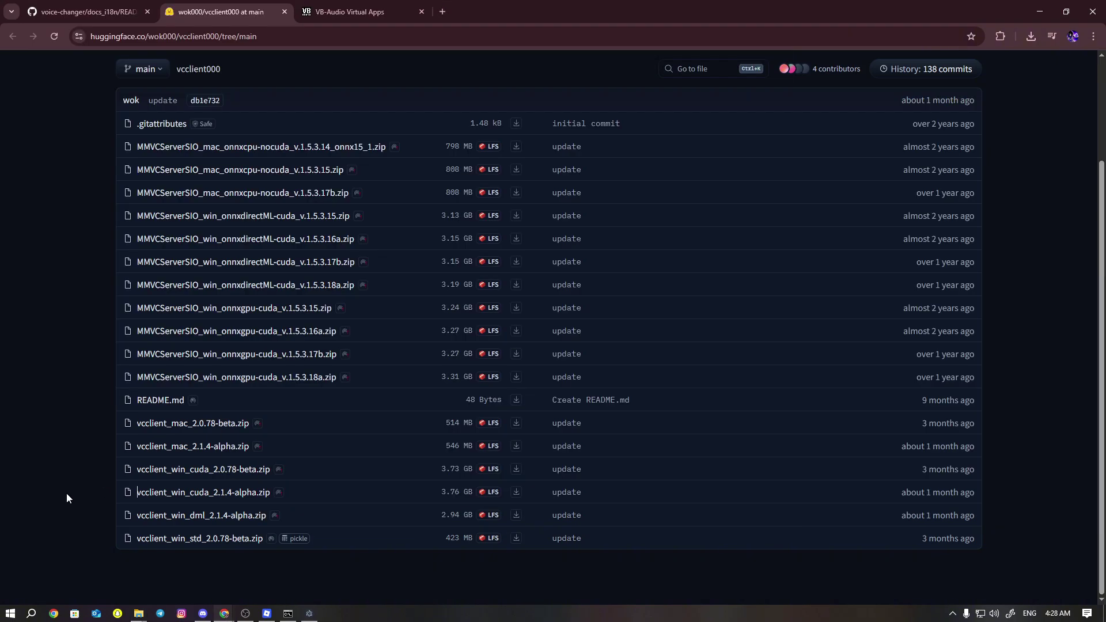
{"action": "left_click", "coordinate": [310, 614]}
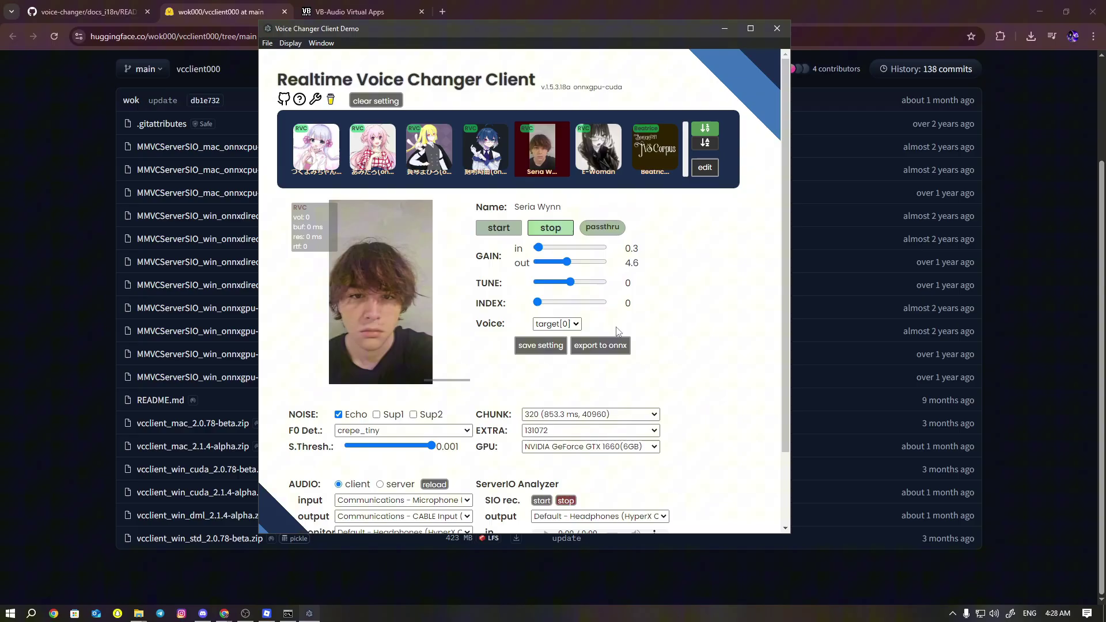
{"action": "left_click_drag", "start_coordinate": [571, 282], "coordinate": [578, 283]}
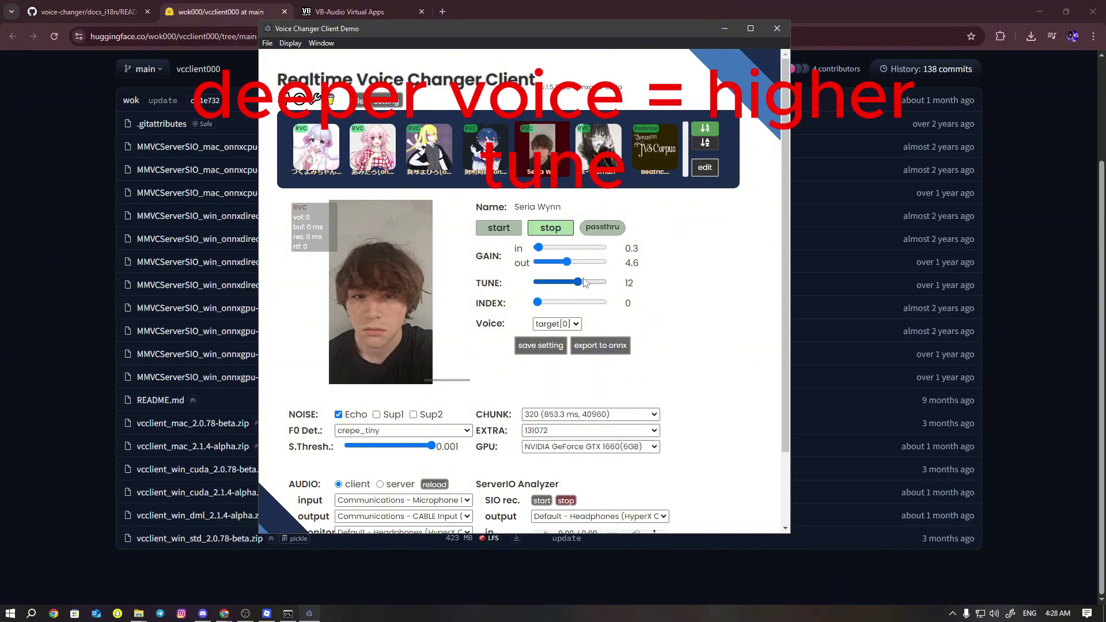
Review the available chunk sizes and select 320 (853.3 ms, 40960).
{"action": "scroll", "coordinate": [588, 305], "scroll_direction": "down", "scroll_amount": 1}
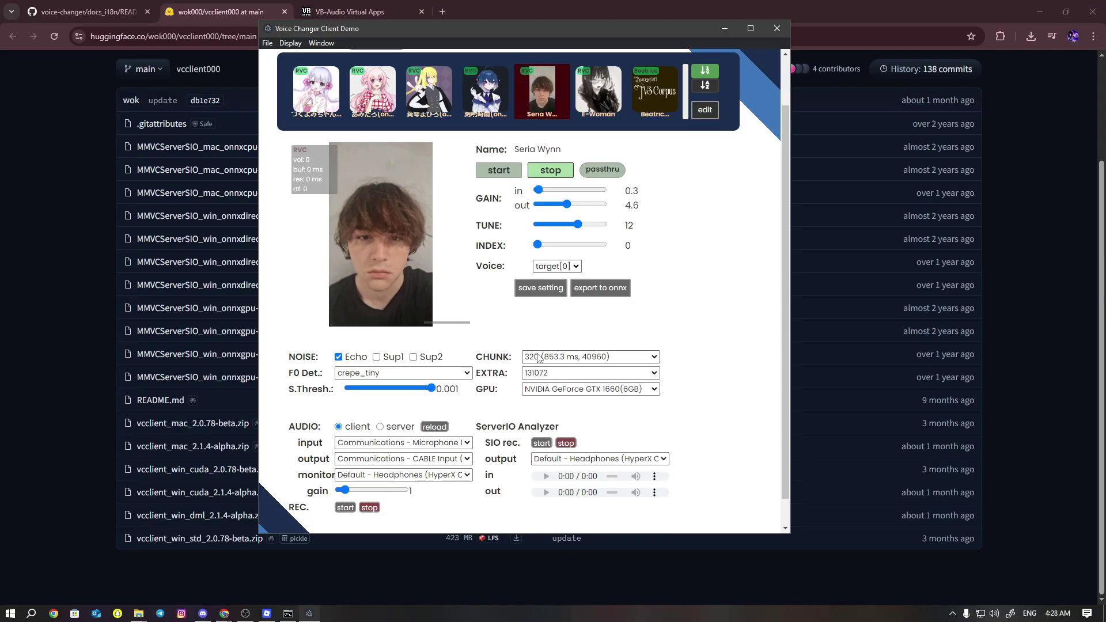
{"action": "left_click", "coordinate": [540, 358]}
{"action": "left_click", "coordinate": [538, 358]}
{"action": "left_click", "coordinate": [547, 357]}
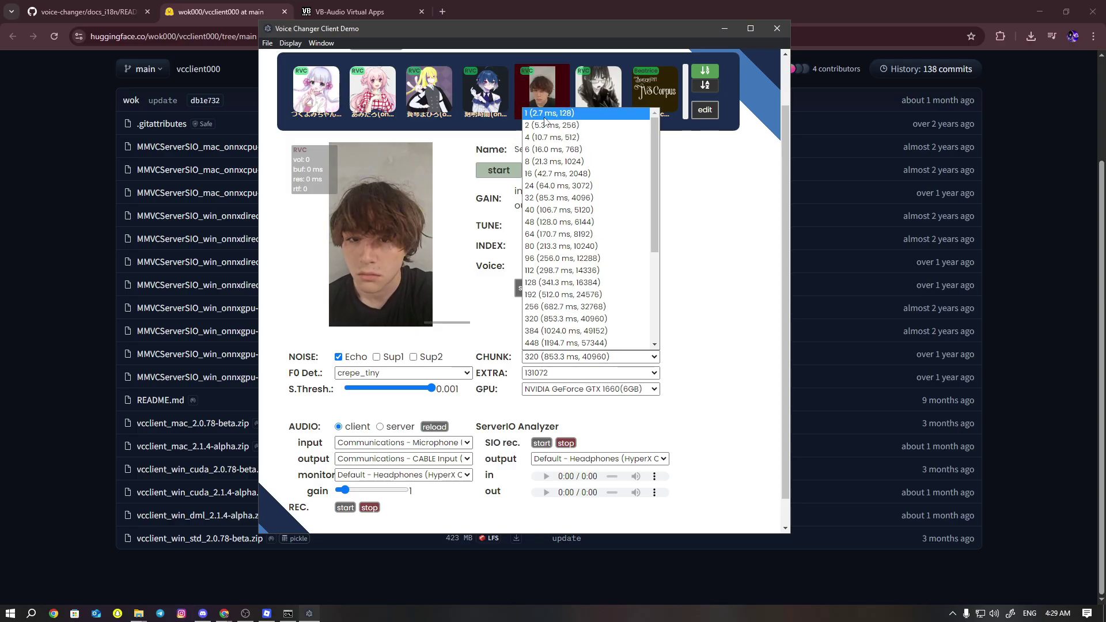
{"action": "left_click", "coordinate": [533, 321]}
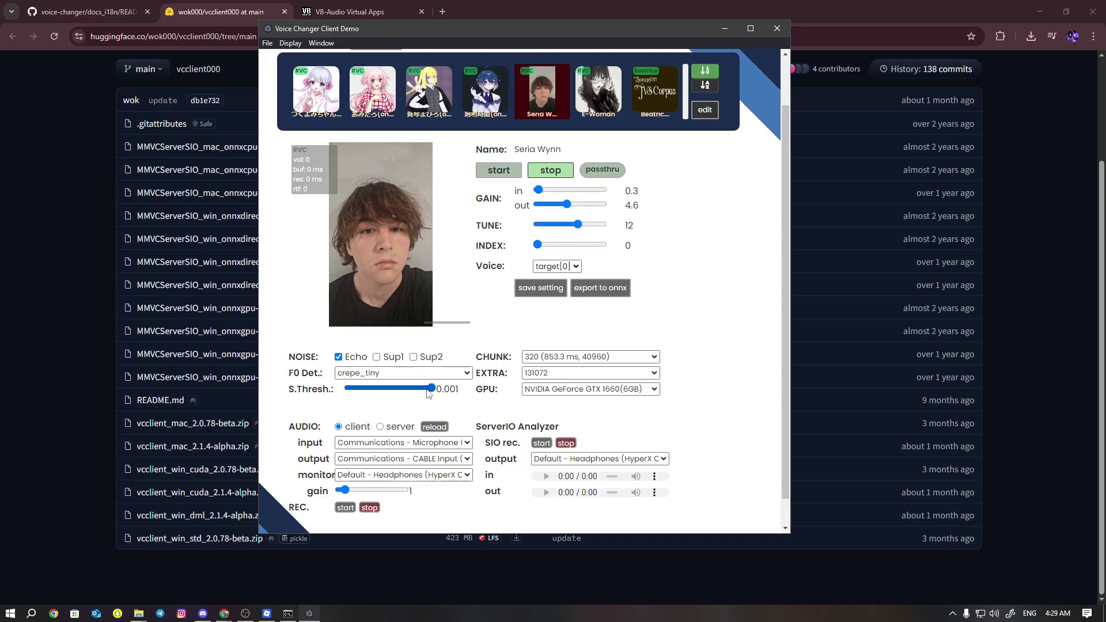
Download VBCABLE_Driver_Pack45.zip from the VB-Audio page in the browser, extract it in Downloads and open the extracted folder.
{"action": "left_click", "coordinate": [357, 11]}
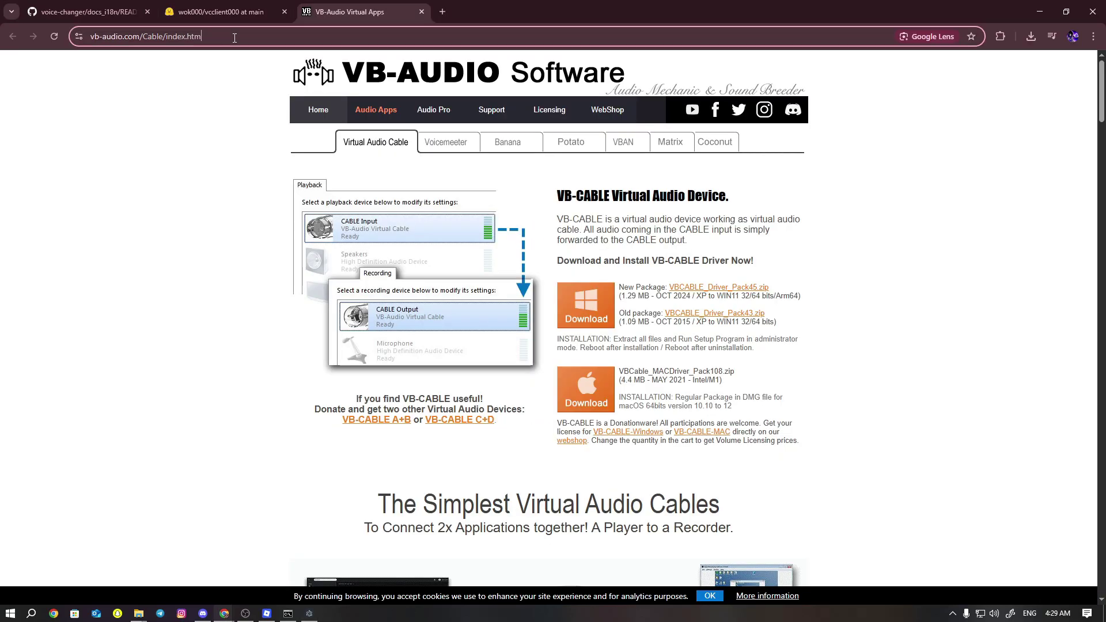
{"action": "left_click", "coordinate": [117, 179]}
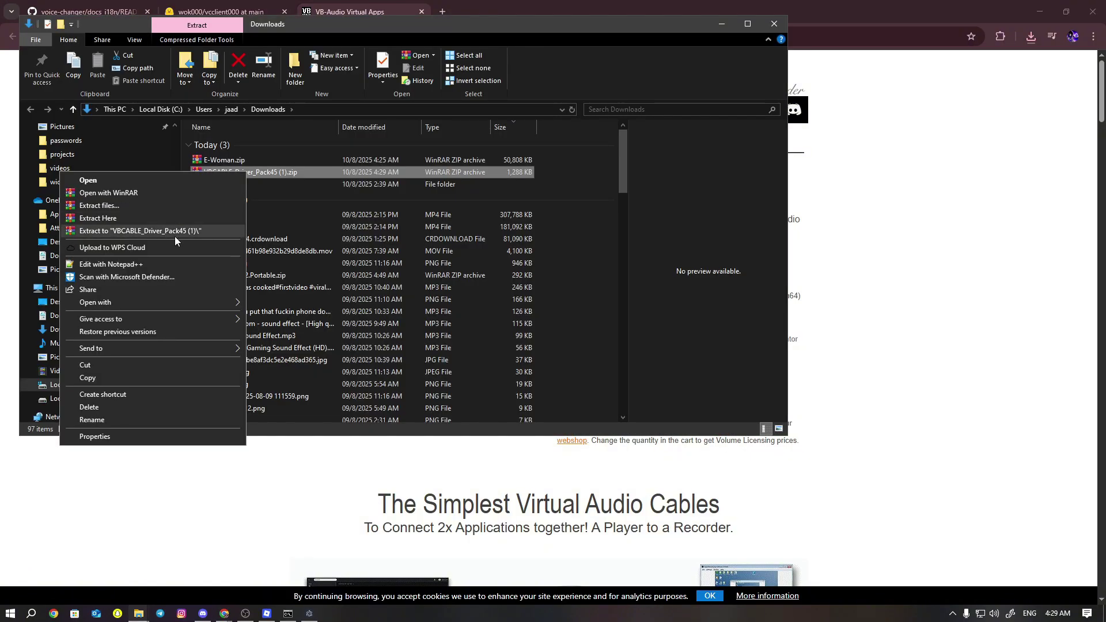
{"action": "left_click", "coordinate": [173, 236]}
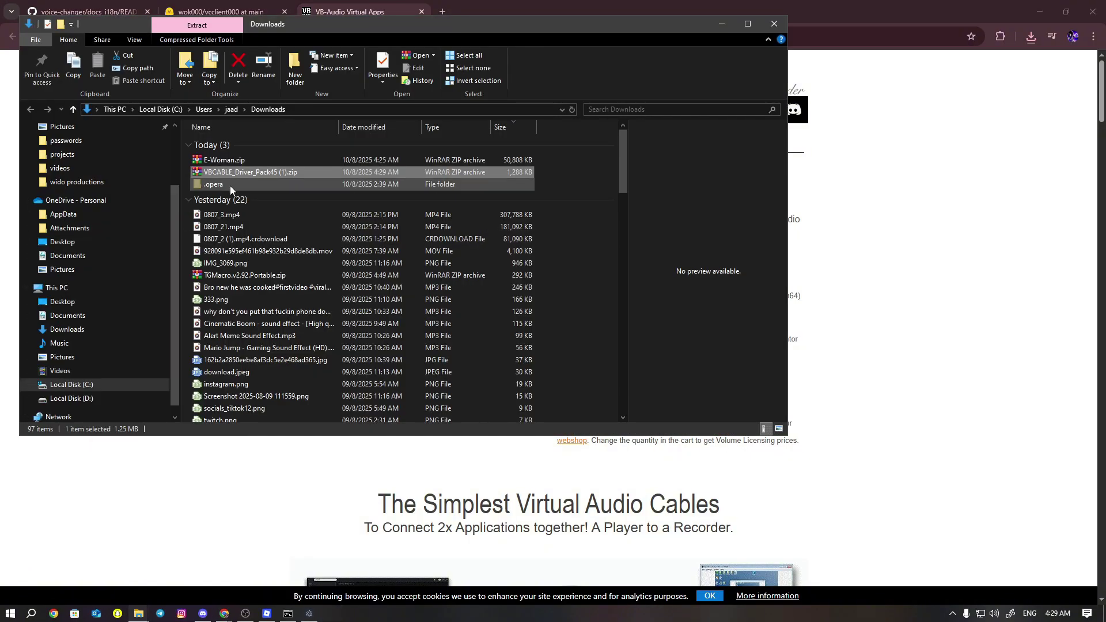
{"action": "double_click", "coordinate": [230, 196]}
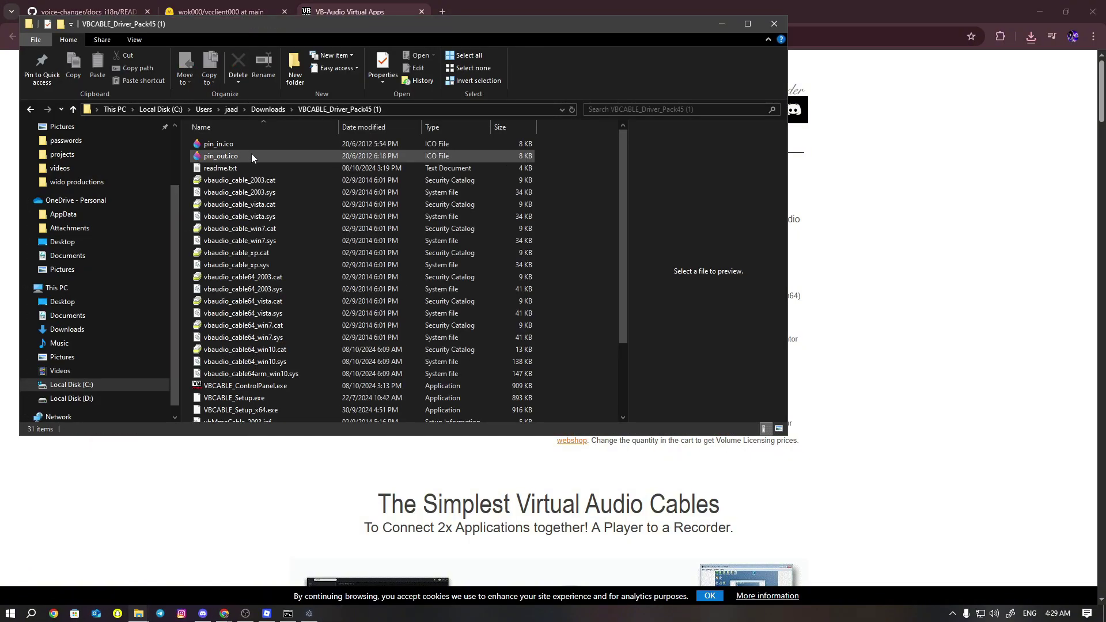
{"action": "left_click", "coordinate": [268, 110]}
{"action": "key", "text": "F2"}
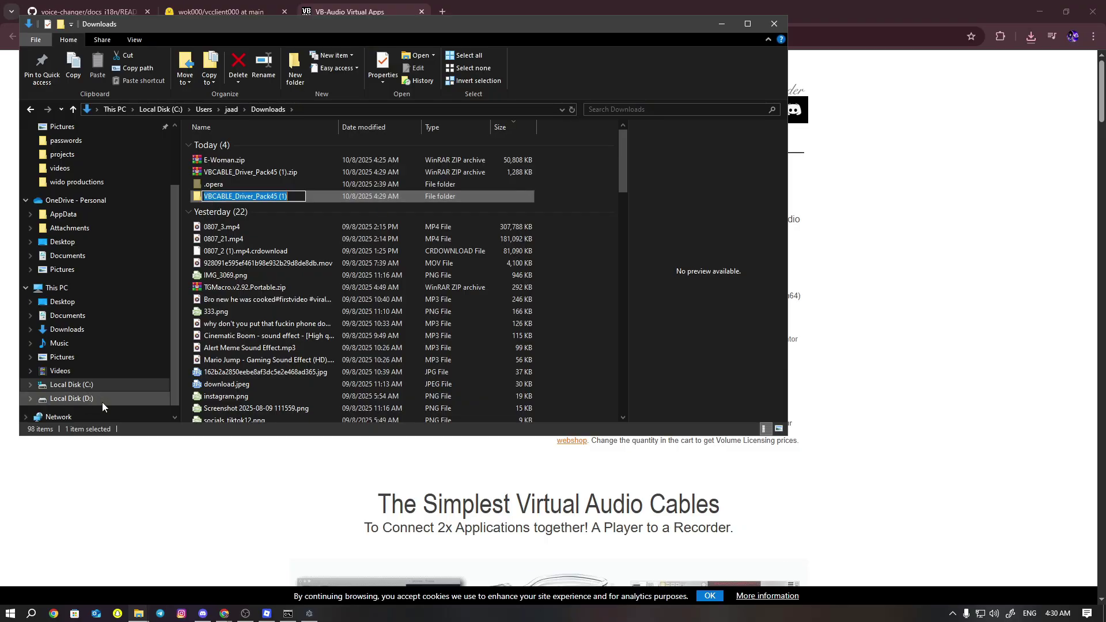
{"action": "left_click", "coordinate": [299, 199]}
{"action": "double_click", "coordinate": [297, 196]}
Launch VBCABLE_Setup_x64.exe from the extracted VB-CABLE driver folder.
{"action": "scroll", "coordinate": [254, 235], "scroll_direction": "down", "scroll_amount": 5}
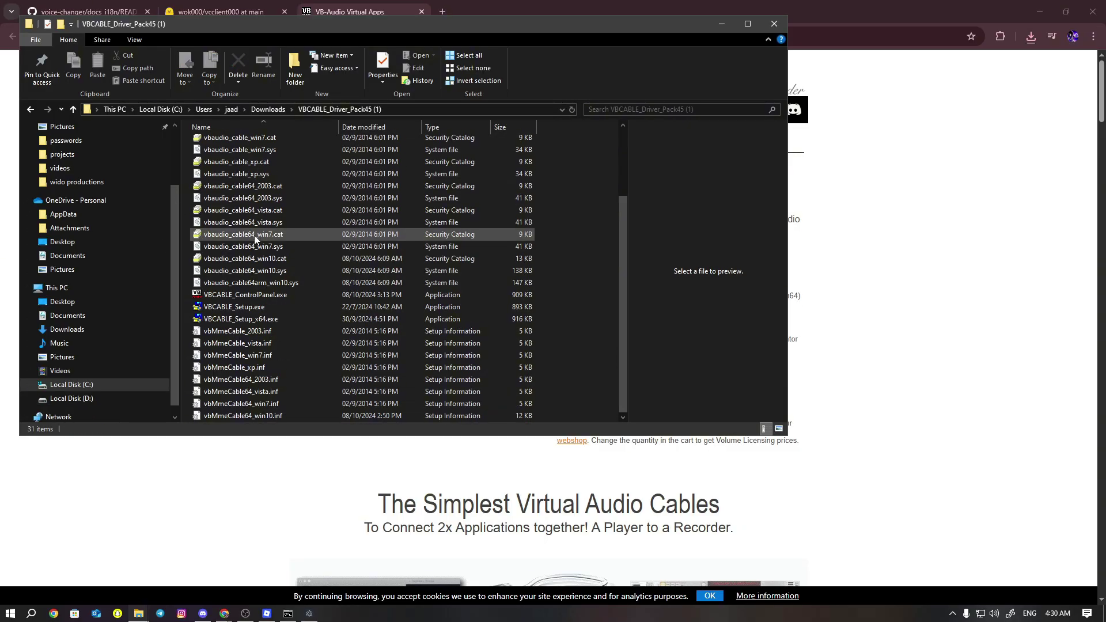
{"action": "left_click", "coordinate": [228, 318]}
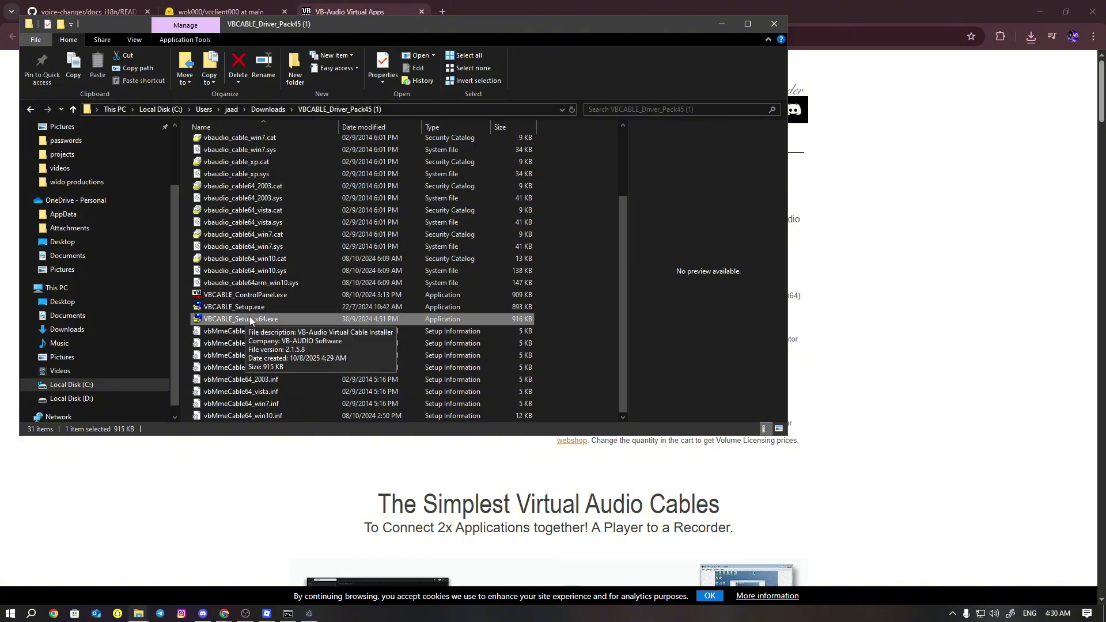
{"action": "double_click", "coordinate": [220, 319]}
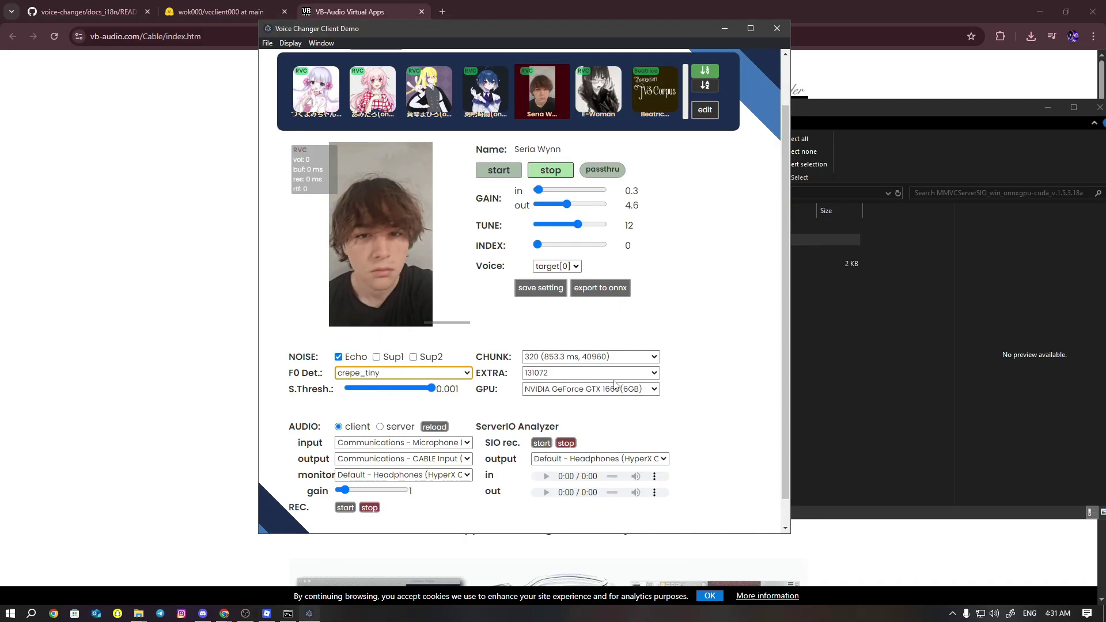
In the voice changer client, select Communications - Microphone (HyperX DuoCast) as audio input and open the output device choices.
{"action": "left_click", "coordinate": [403, 443]}
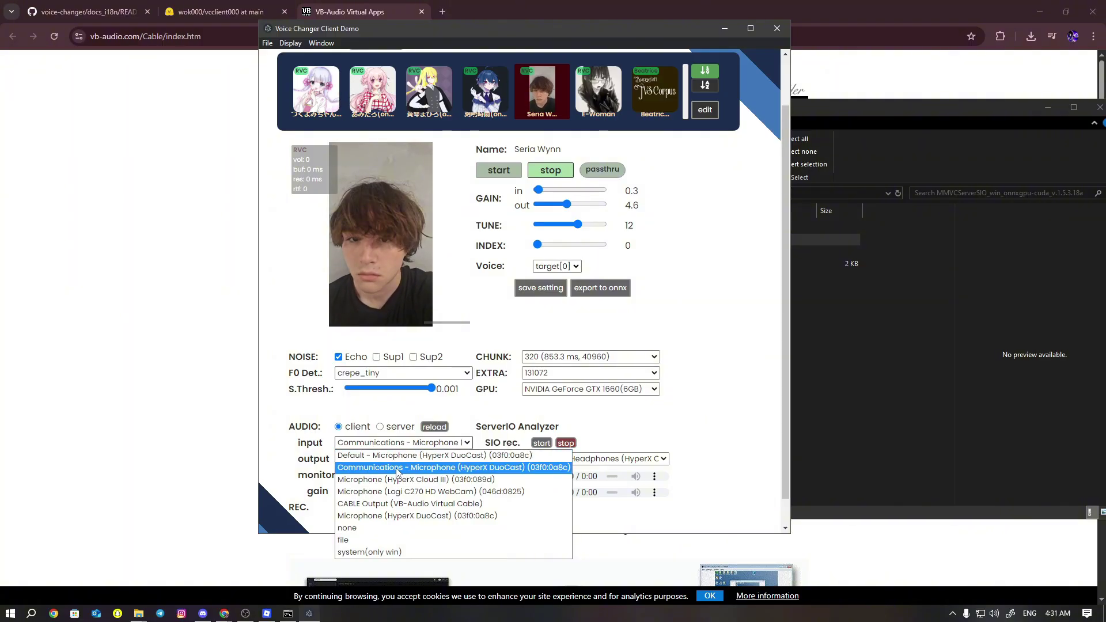
{"action": "left_click", "coordinate": [429, 471]}
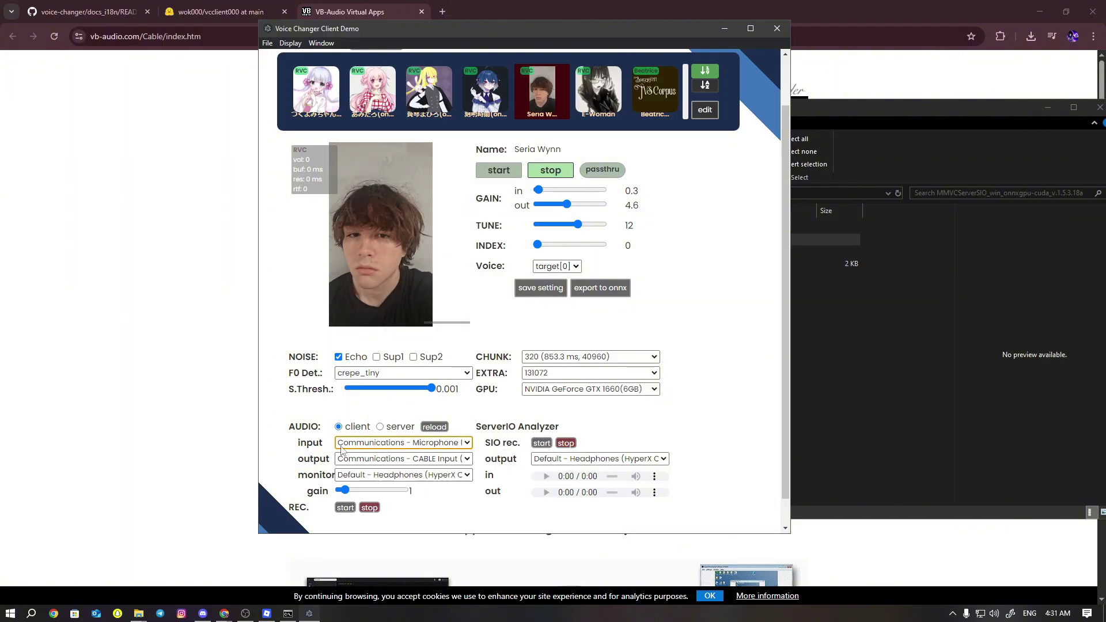
{"action": "left_click", "coordinate": [378, 461]}
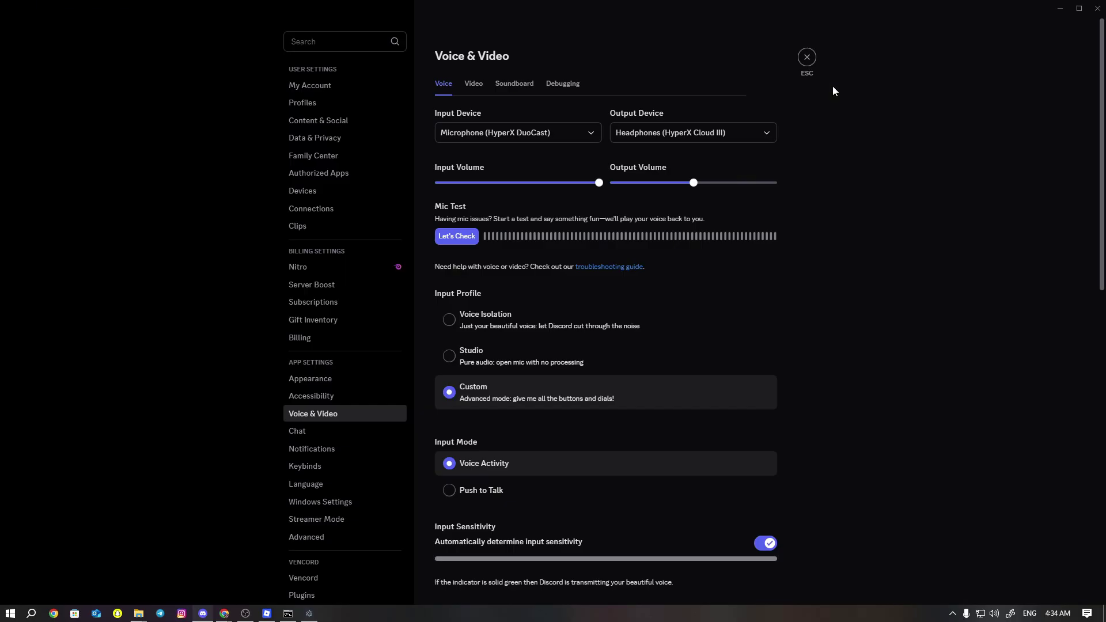
In Discord's Voice & Video settings, set the input device to CABLE Output (VB-Audio Virtual Cable).
{"action": "left_click", "coordinate": [519, 133]}
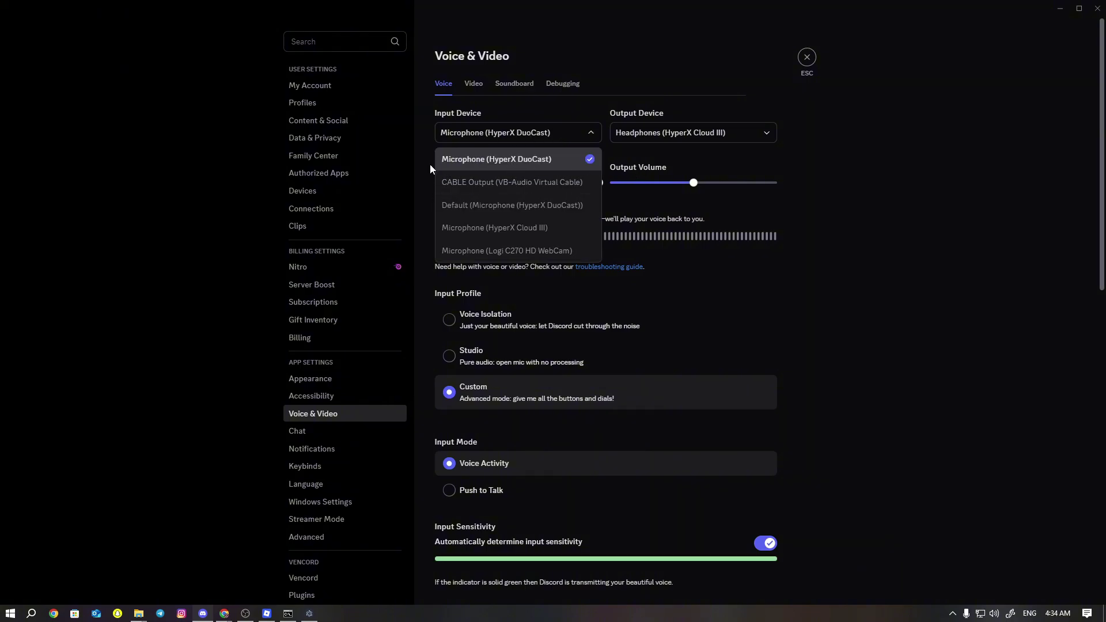
{"action": "left_click", "coordinate": [513, 183]}
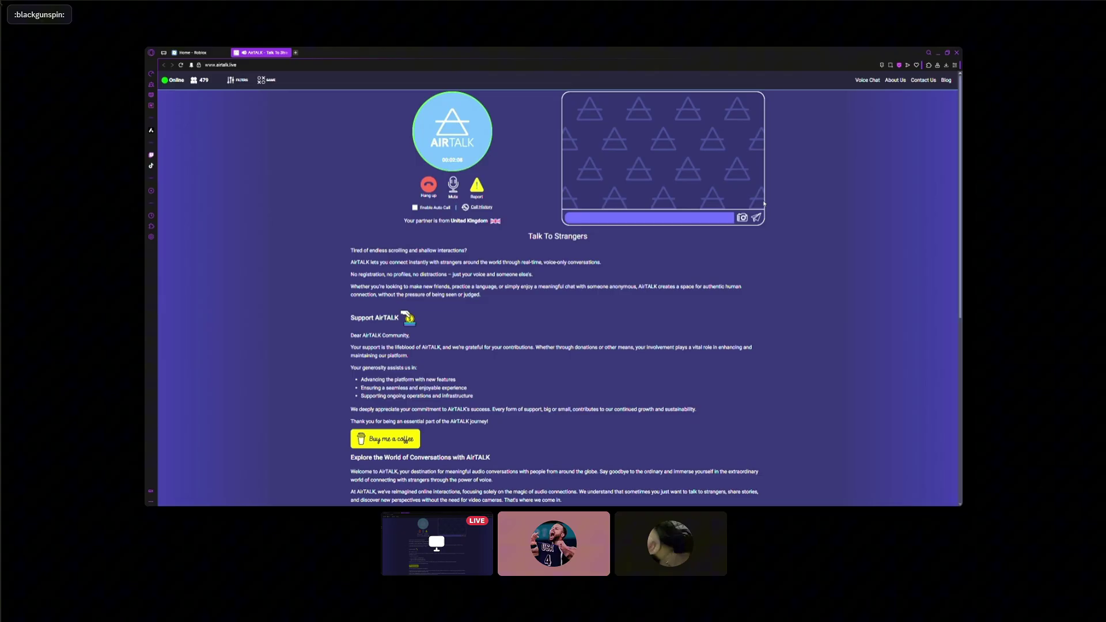
{"action": "type", "text": "vem"}
{"action": "key", "text": "alt+Tab"}
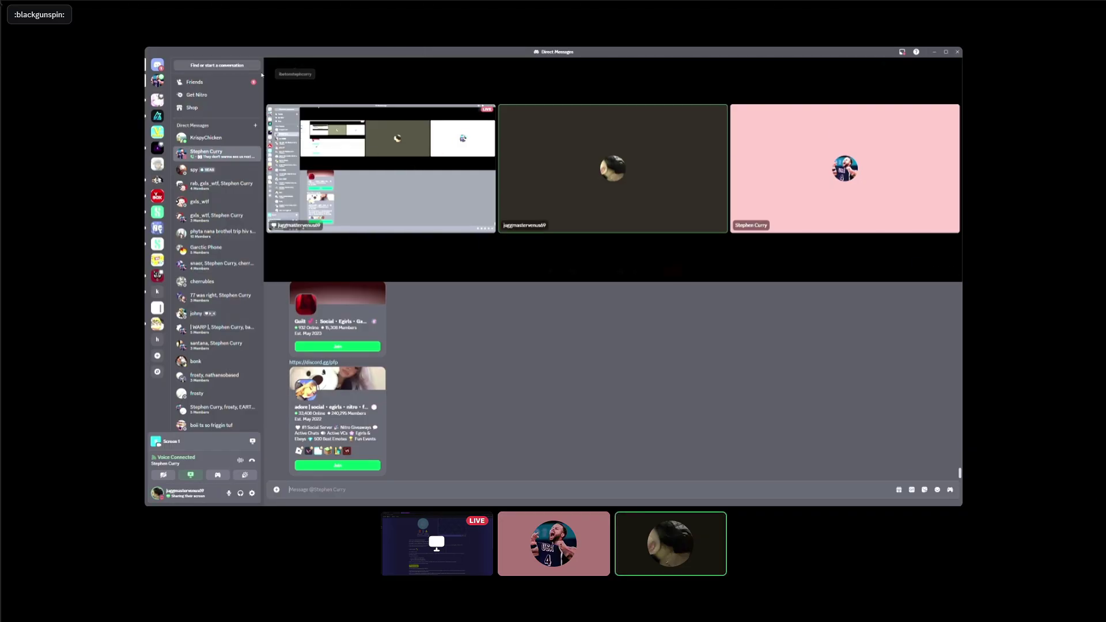
{"action": "left_click", "coordinate": [201, 82]}
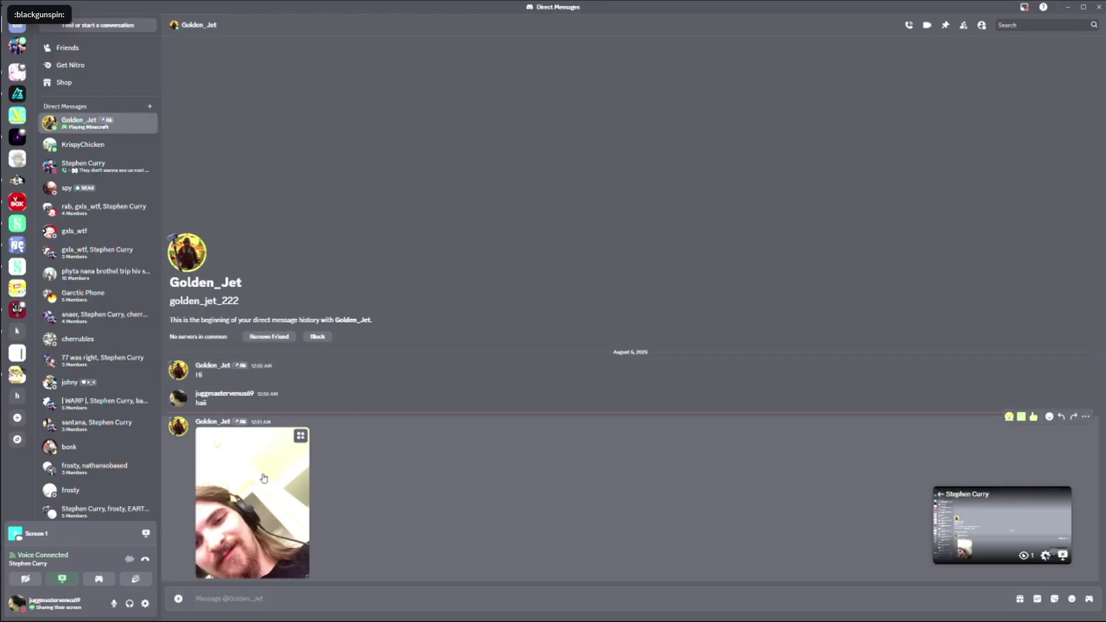